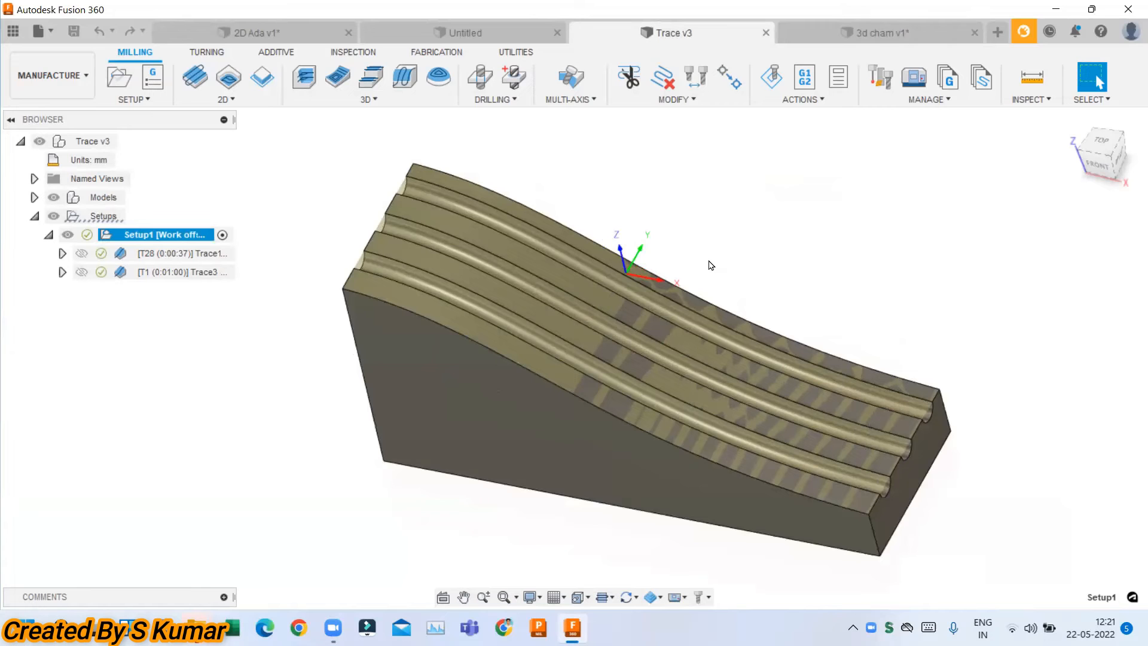
- Start a new 2D Trace milling operation in Setup1
click(226, 99)
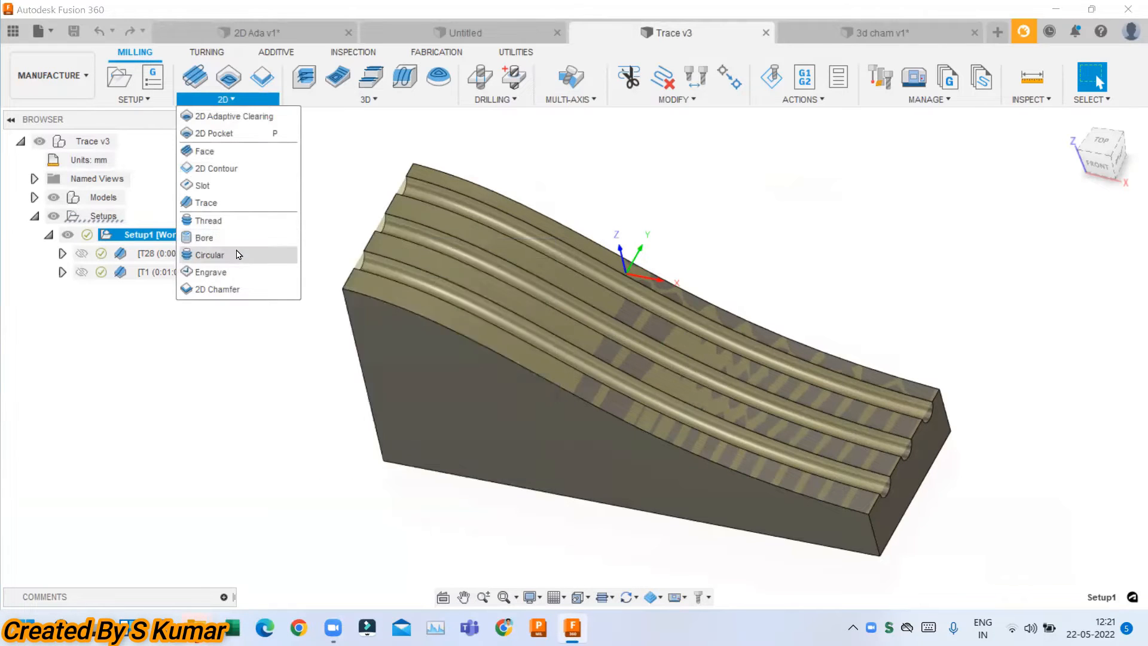
click(239, 203)
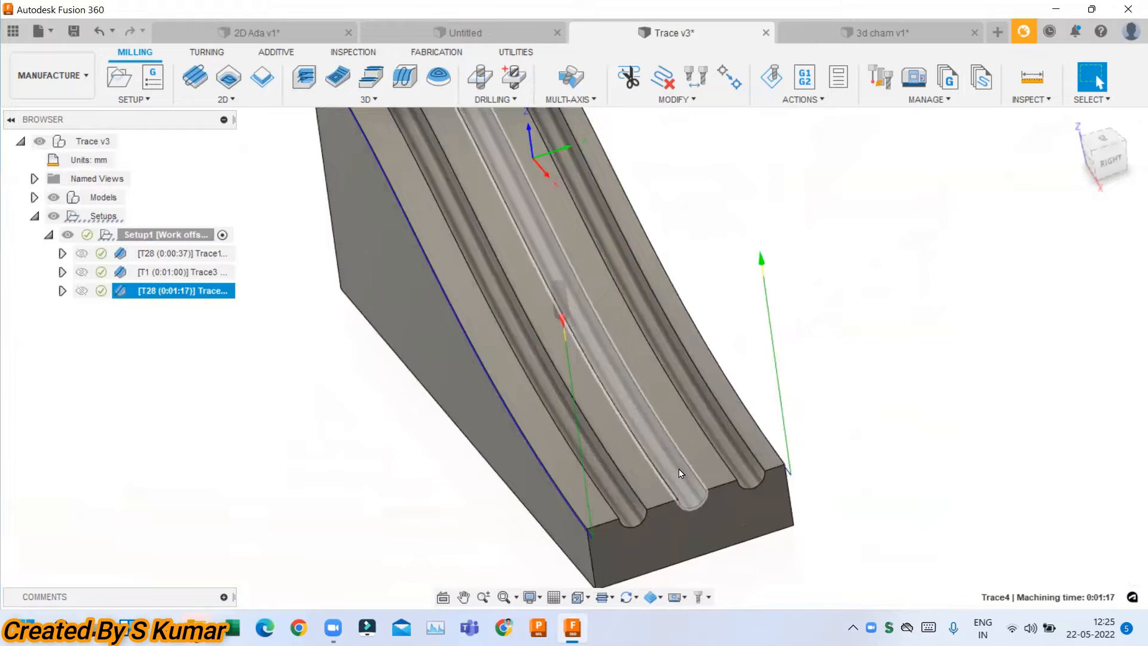
- Compare the toolpaths of the Trace4, Trace1 and Trace3 operations on the grooved model
scroll(685, 501, up, 2)
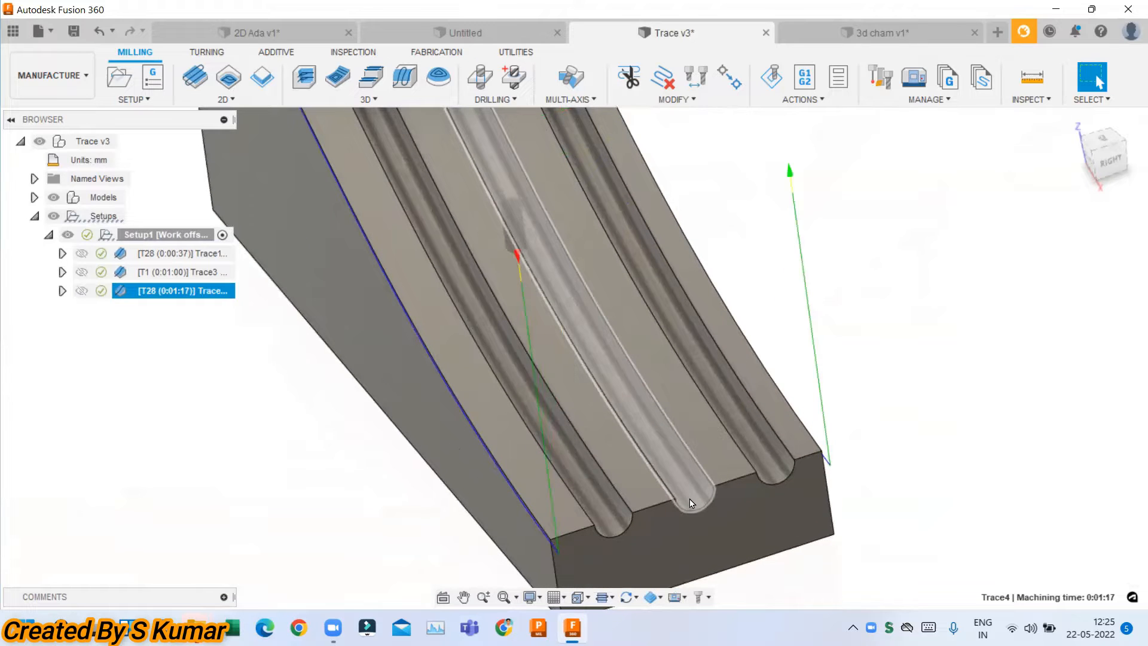
right_click(190, 292)
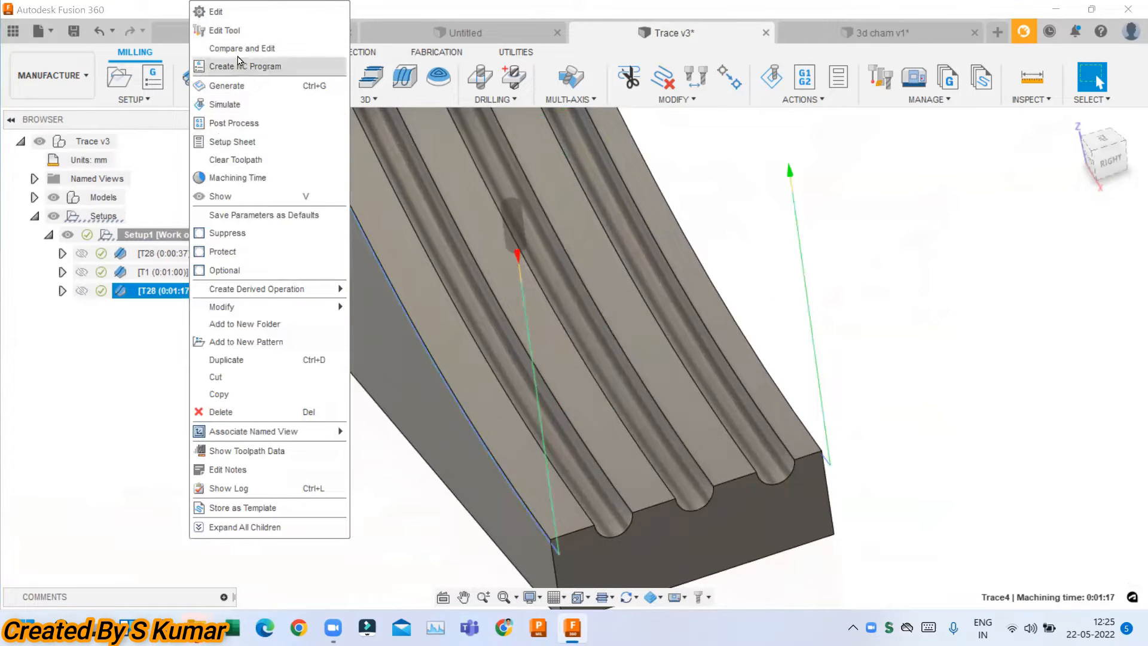
click(168, 252)
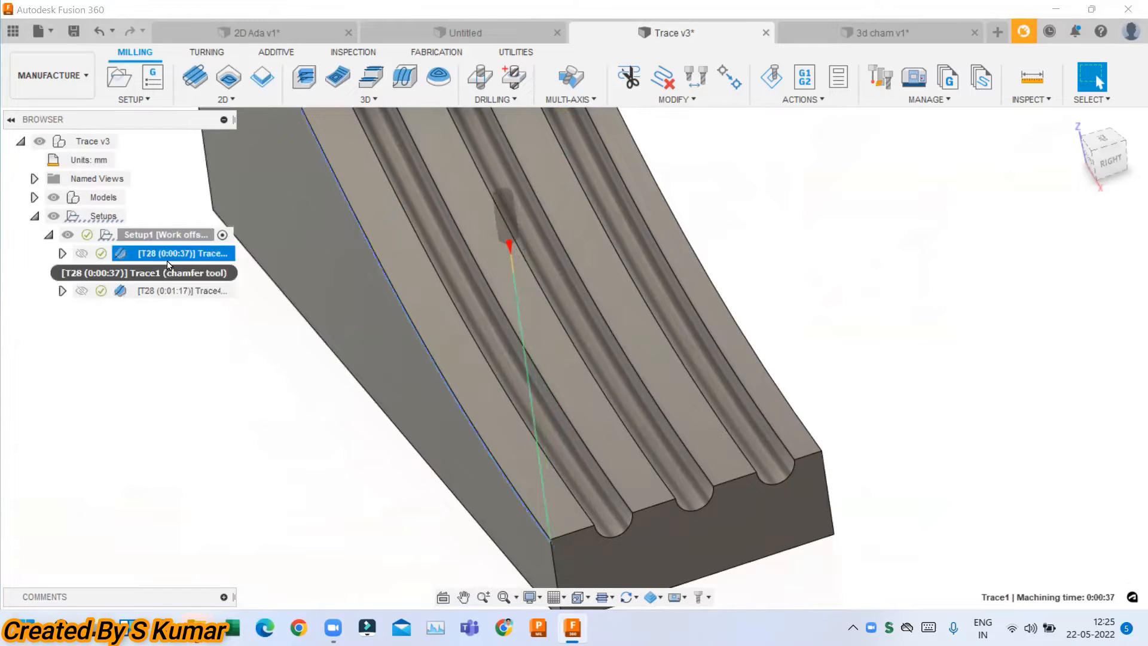
click(169, 274)
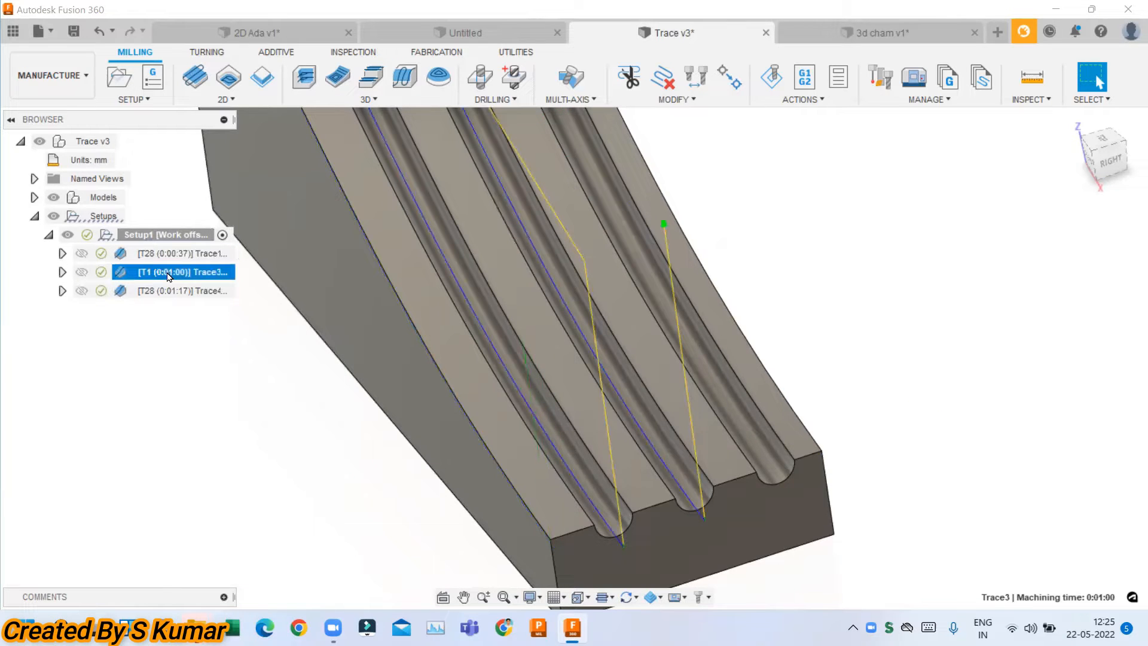
- Open the Trace3 operation for editing and review its tool, curve selections, heights and passes settings
right_click(169, 274)
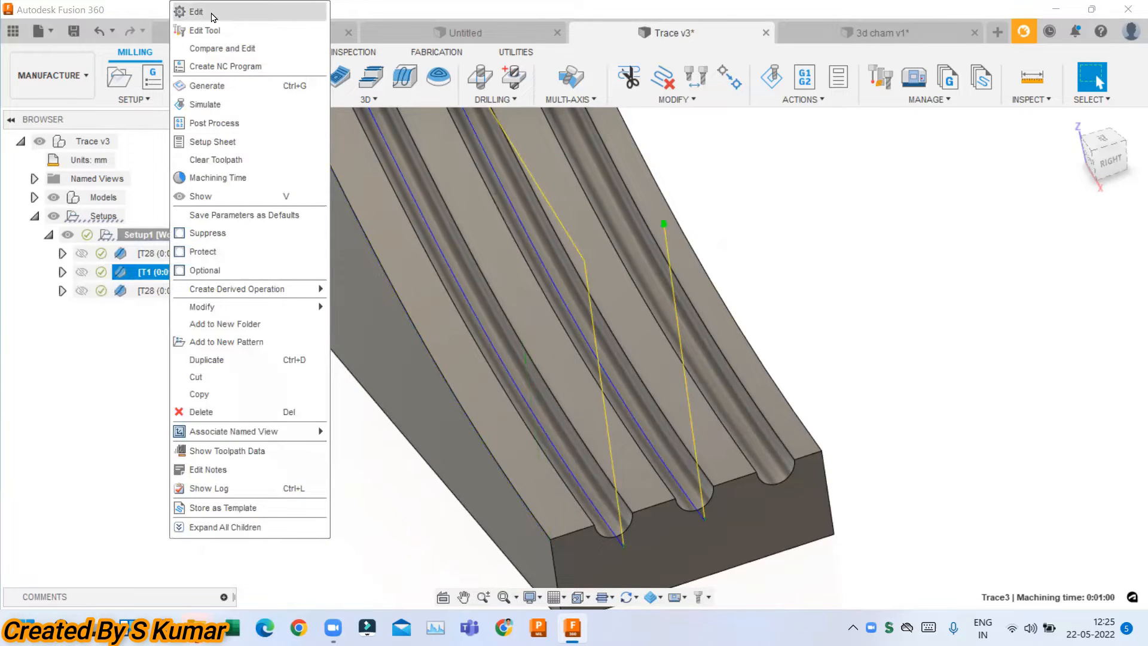
click(213, 13)
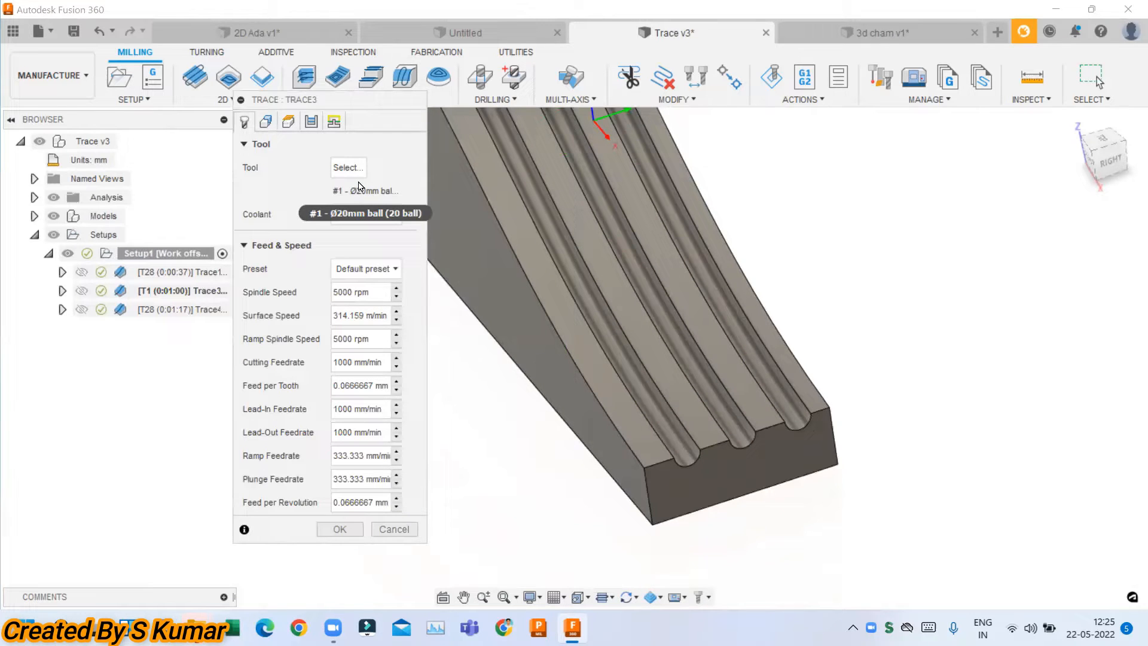
click(265, 121)
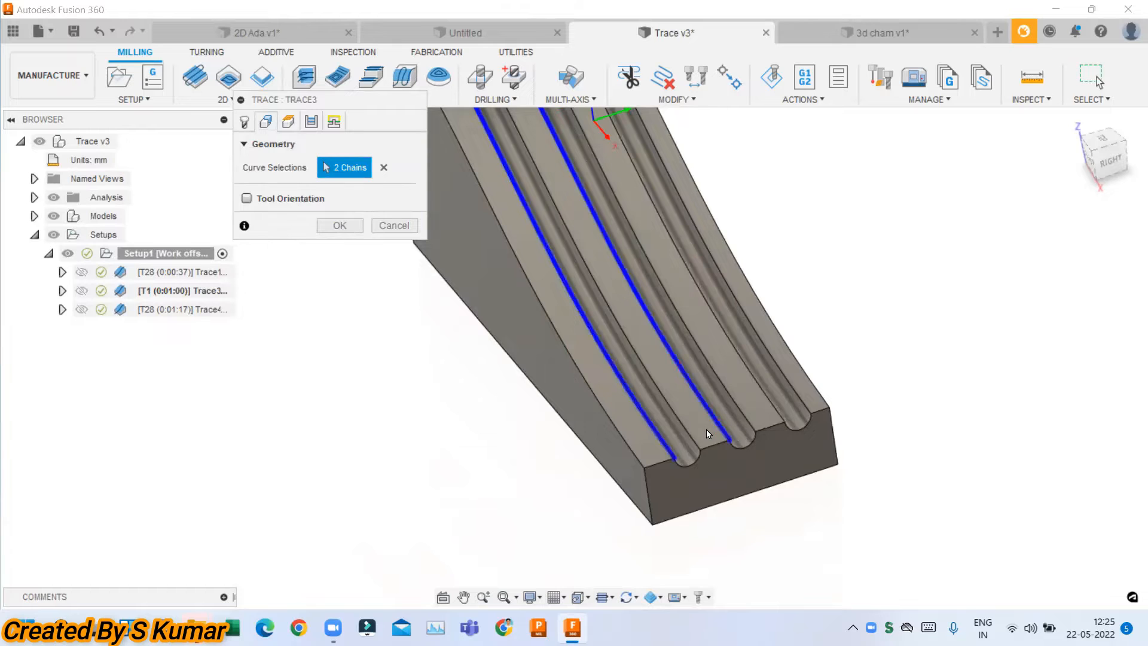
scroll(712, 432, down, 2)
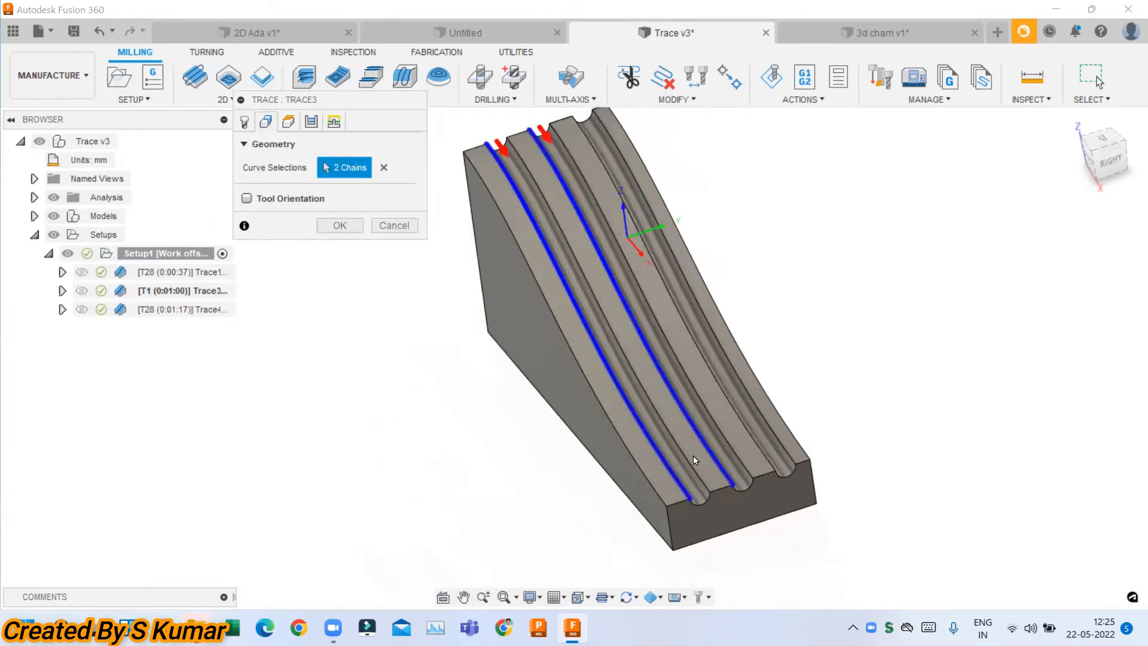
click(288, 122)
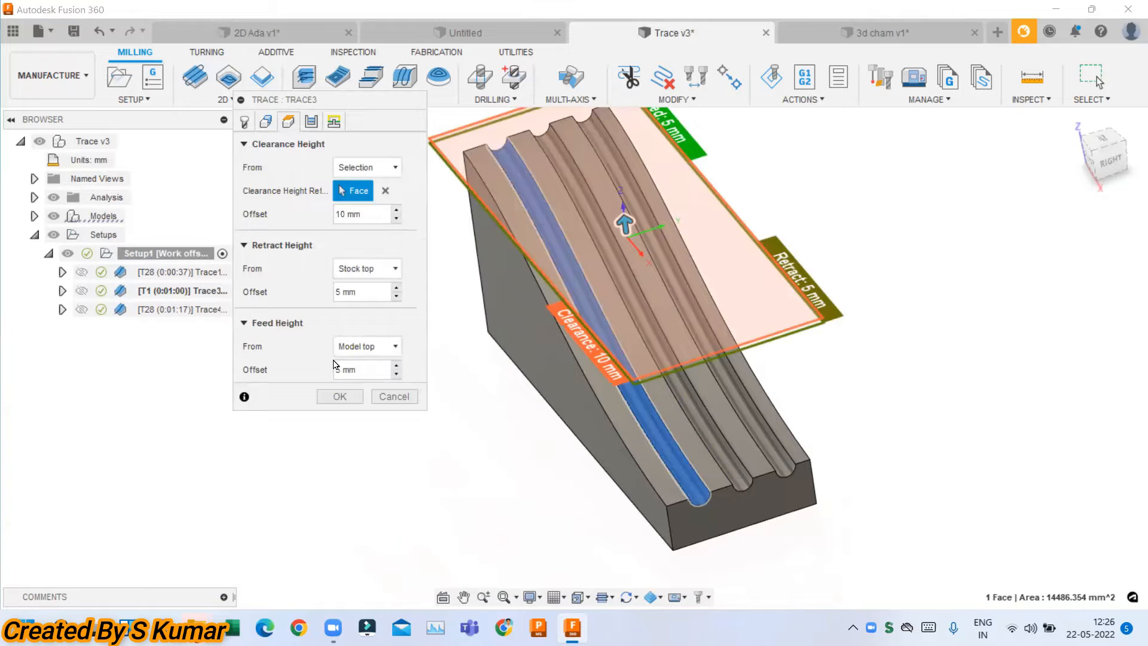
click(311, 122)
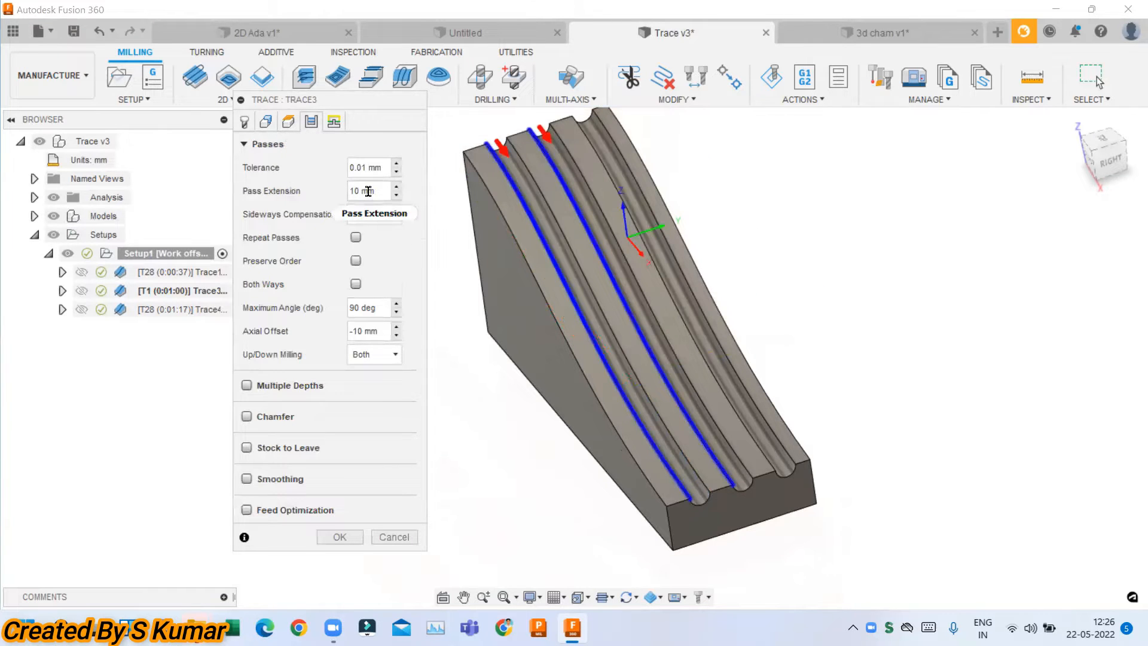
- Examine the two selected groove-edge chains and their direction arrows from several angles against the passes settings
shift+middle_drag(695, 500, 867, 410)
scroll(839, 419, up, 3)
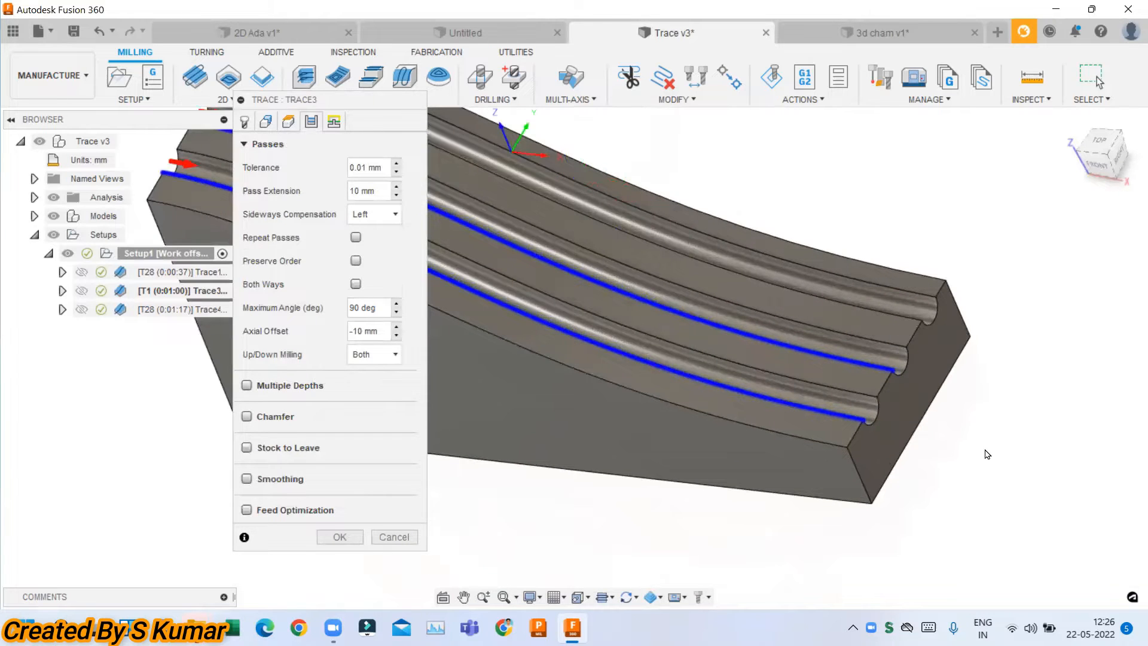
scroll(961, 508, down, 4)
scroll(625, 260, up, 1)
shift+middle_drag(641, 243, 663, 211)
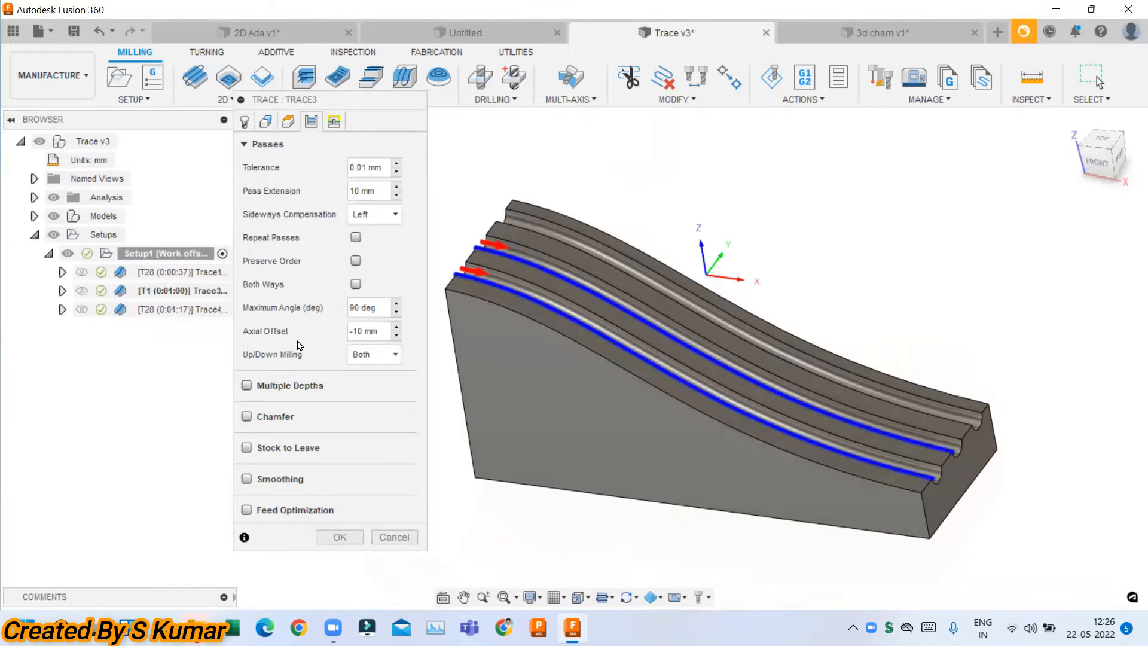
shift+middle_drag(1029, 512, 733, 468)
scroll(733, 466, up, 4)
scroll(777, 476, up, 2)
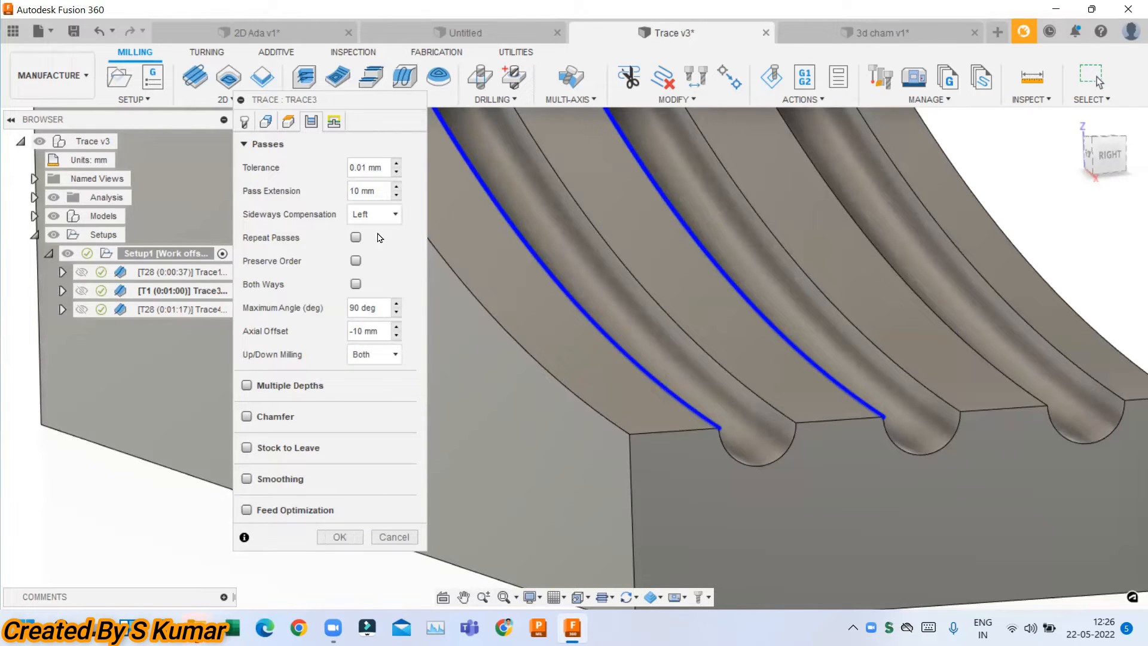
scroll(681, 330, down, 6)
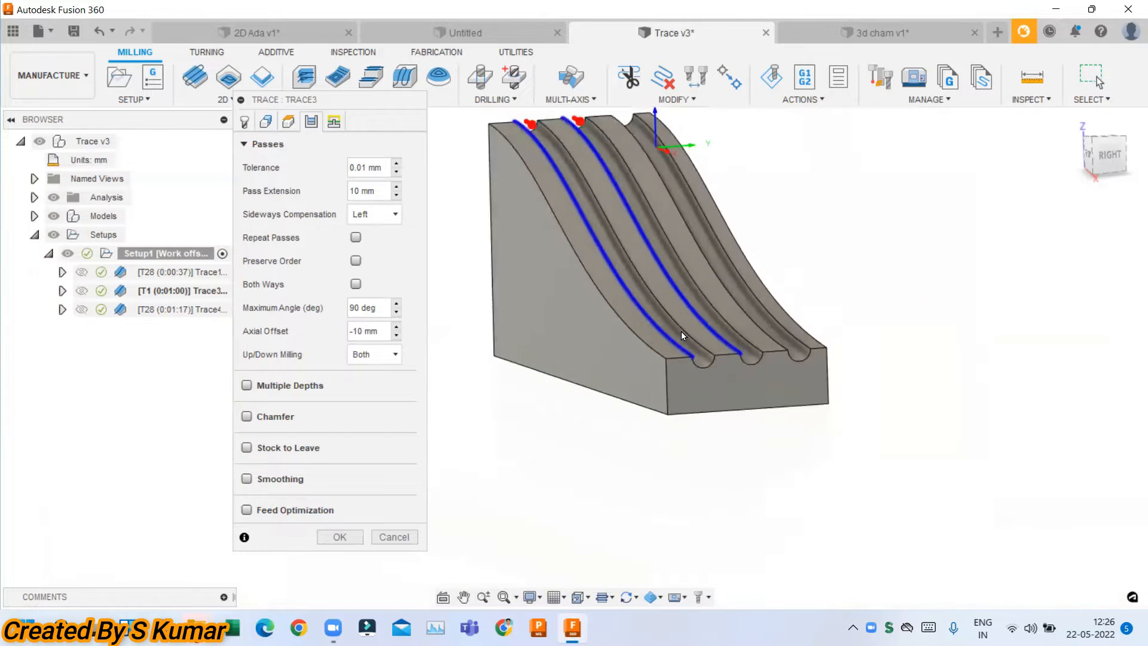
scroll(545, 150, up, 1)
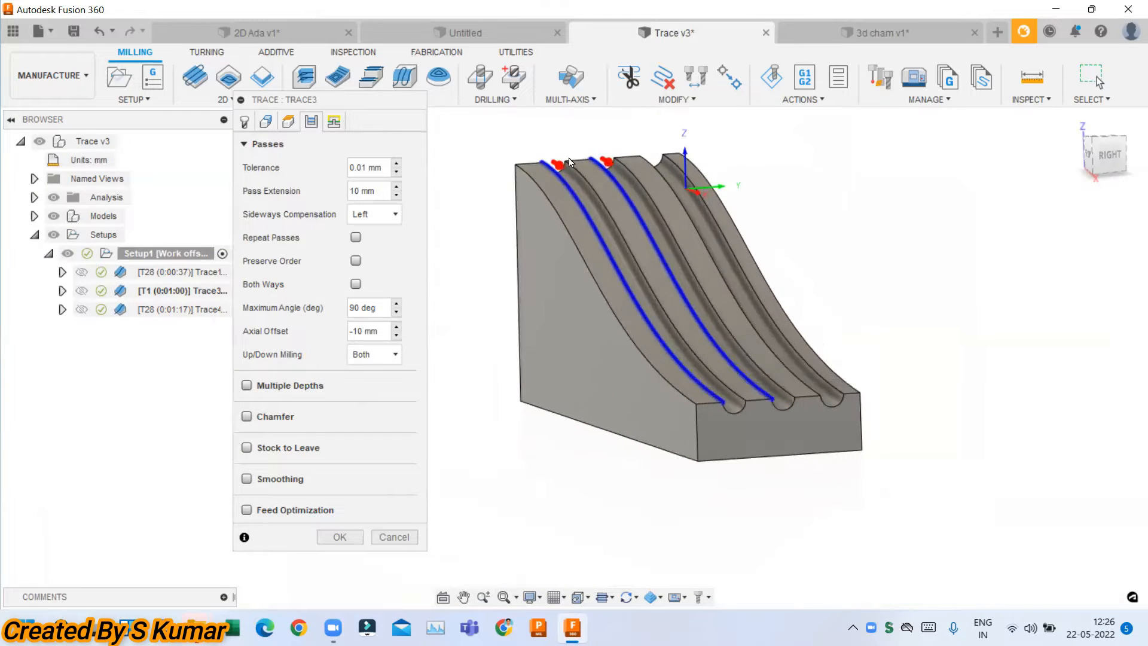
- Try Right sideways compensation for Trace3, restore it to Left and accept the operation
click(373, 214)
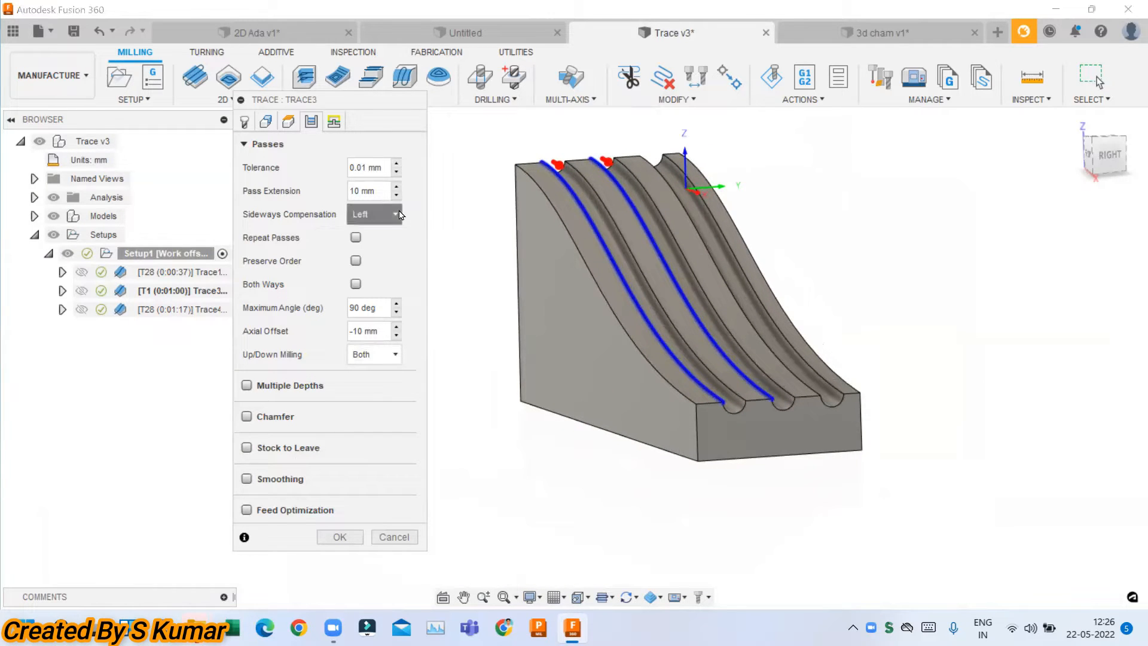
click(372, 269)
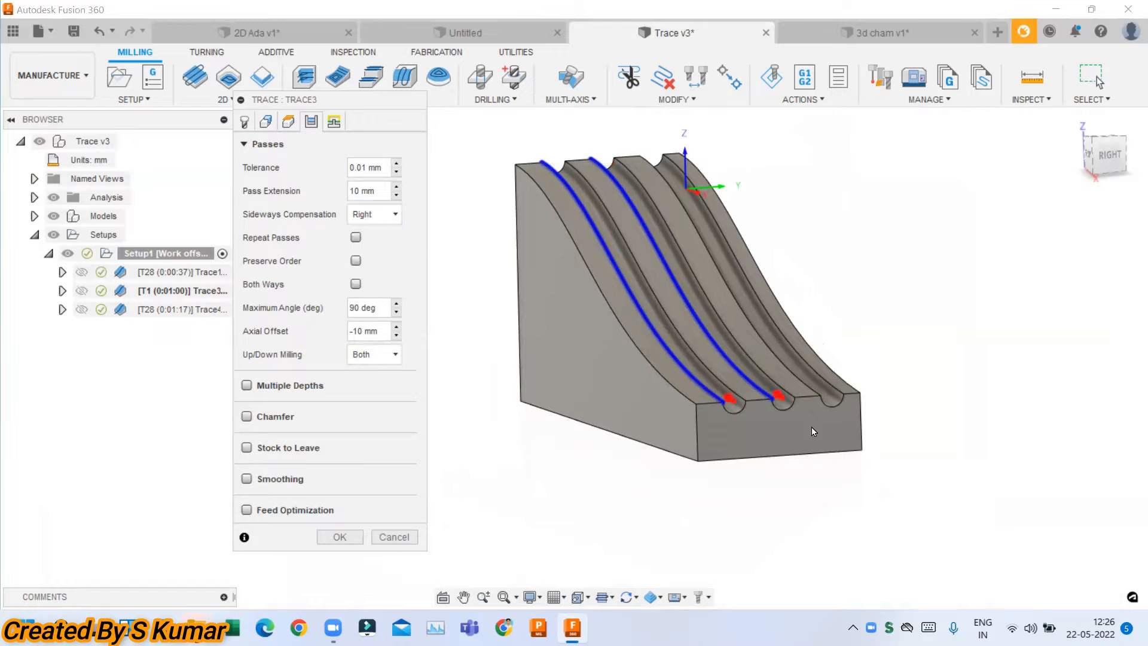
mouse_move(720, 396)
shift+middle_down()
mouse_move(600, 397)
mouse_move(568, 428)
mouse_move(473, 305)
shift+middle_up()
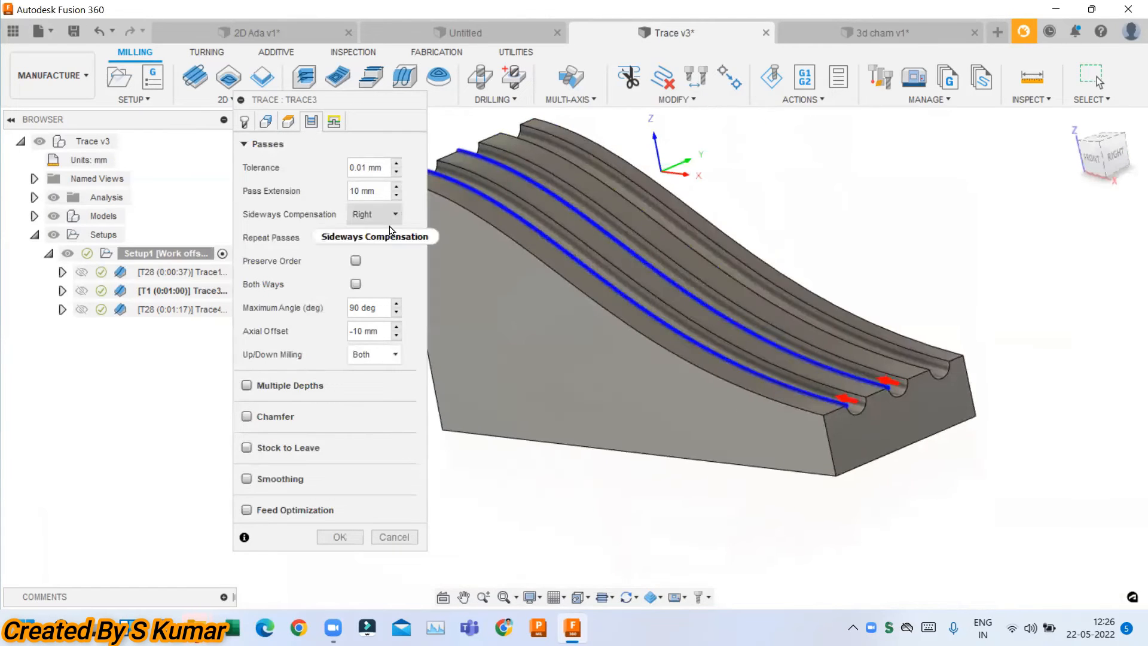
click(390, 215)
click(390, 237)
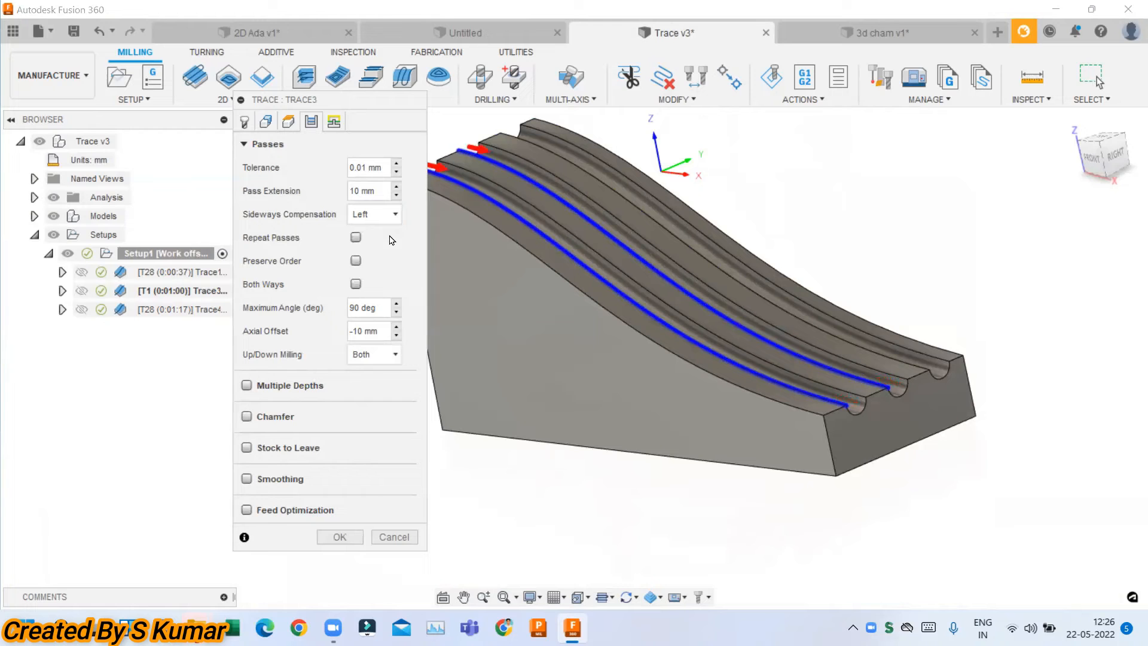
click(340, 537)
- Enable multiple depths for the Trace3 operation with a 1 mm maximum stepdown, ordered by depth, and regenerate the toolpath
mouse_move(520, 293)
shift+middle_down()
mouse_move(688, 327)
mouse_move(508, 298)
mouse_move(556, 266)
shift+middle_up()
scroll(683, 339, up, 3)
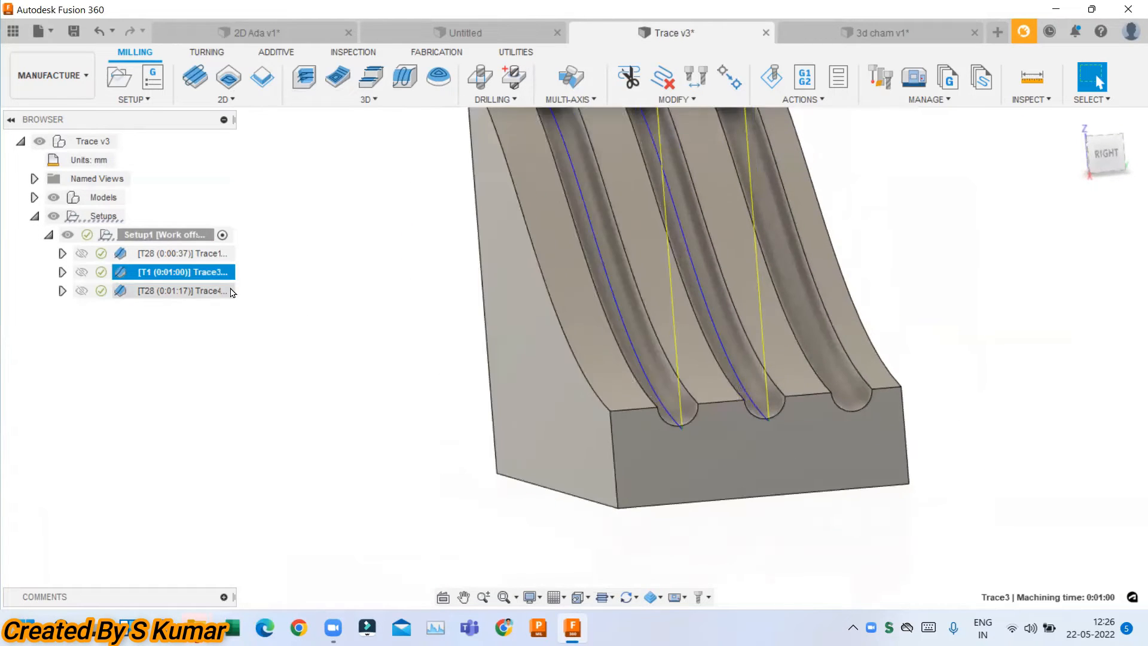
right_click(206, 272)
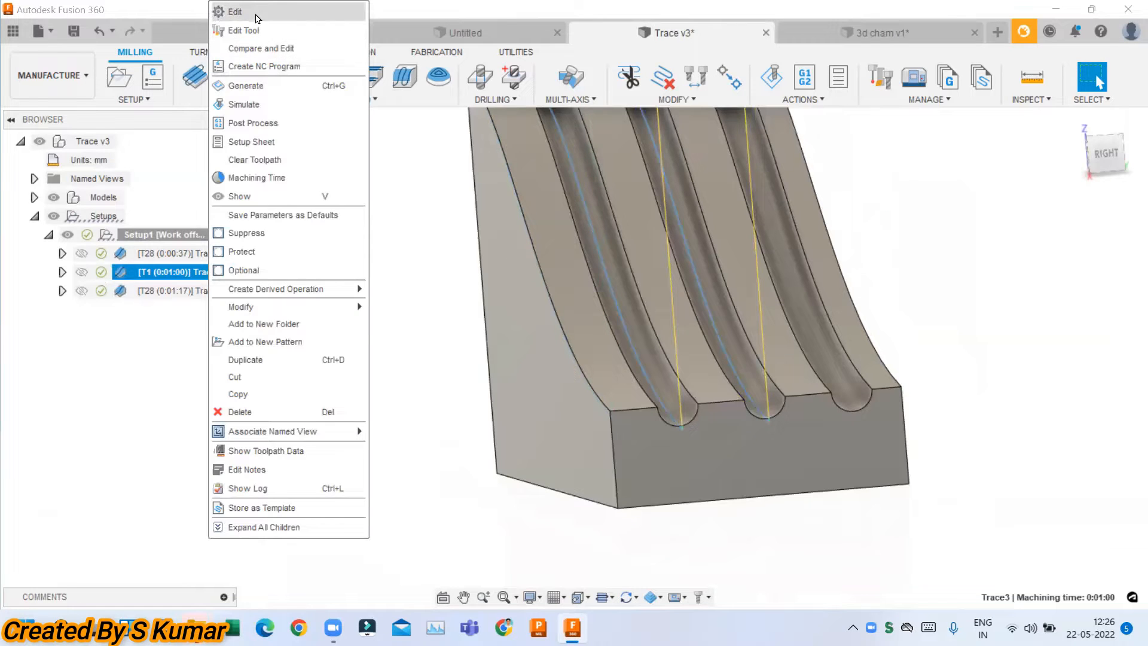
click(256, 14)
click(311, 121)
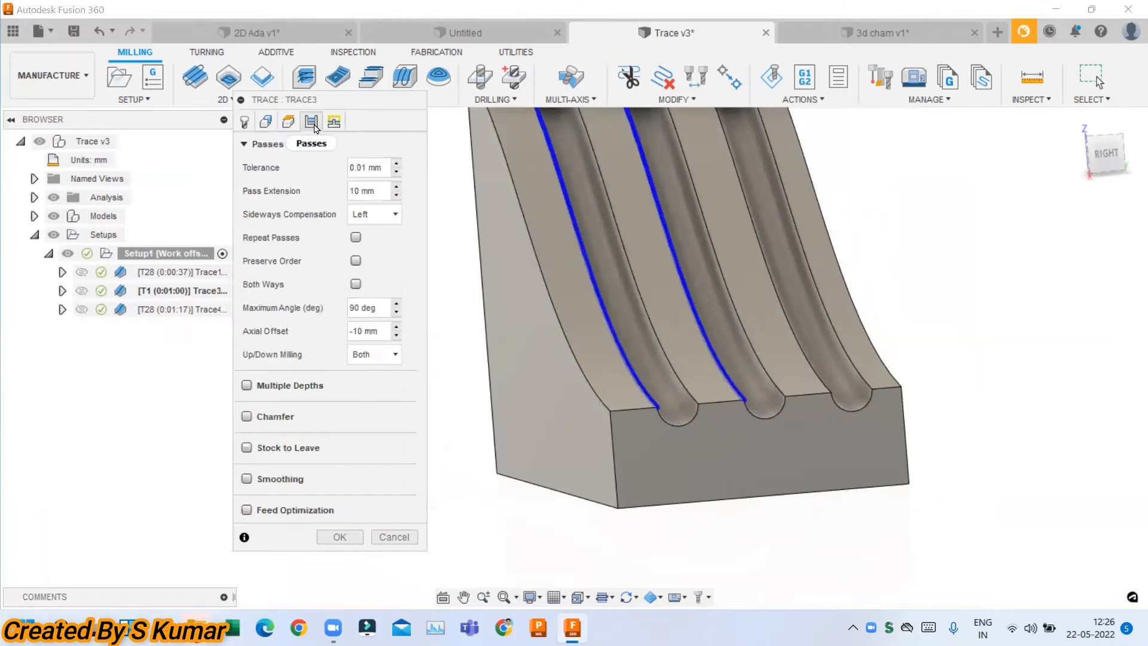
click(247, 386)
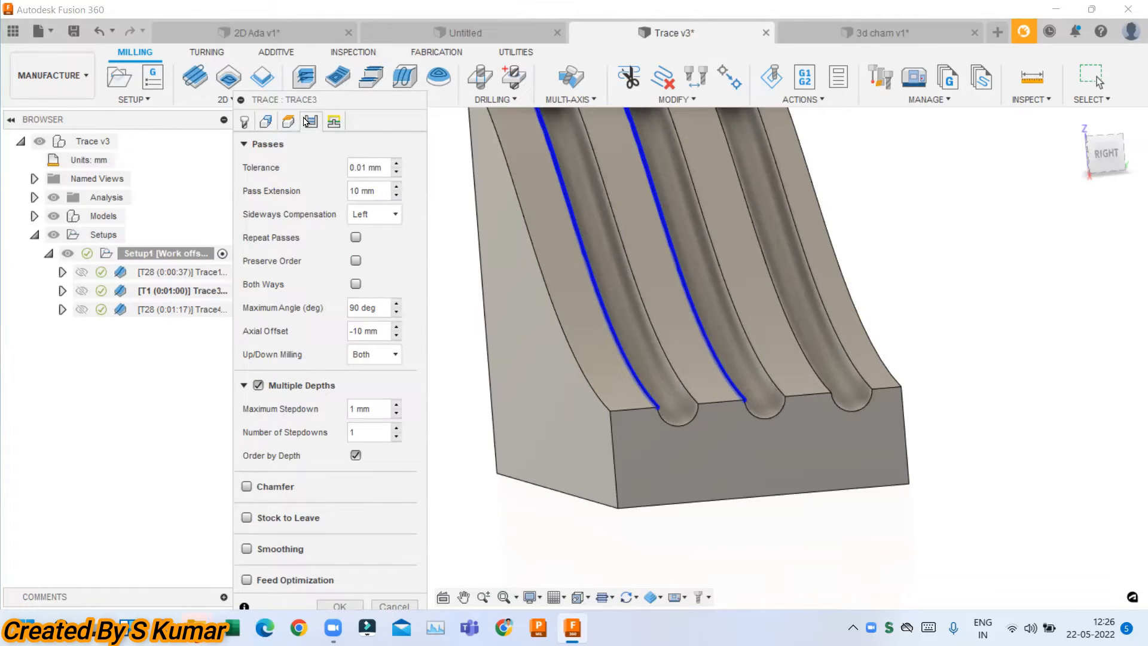
drag(305, 100, 273, 20)
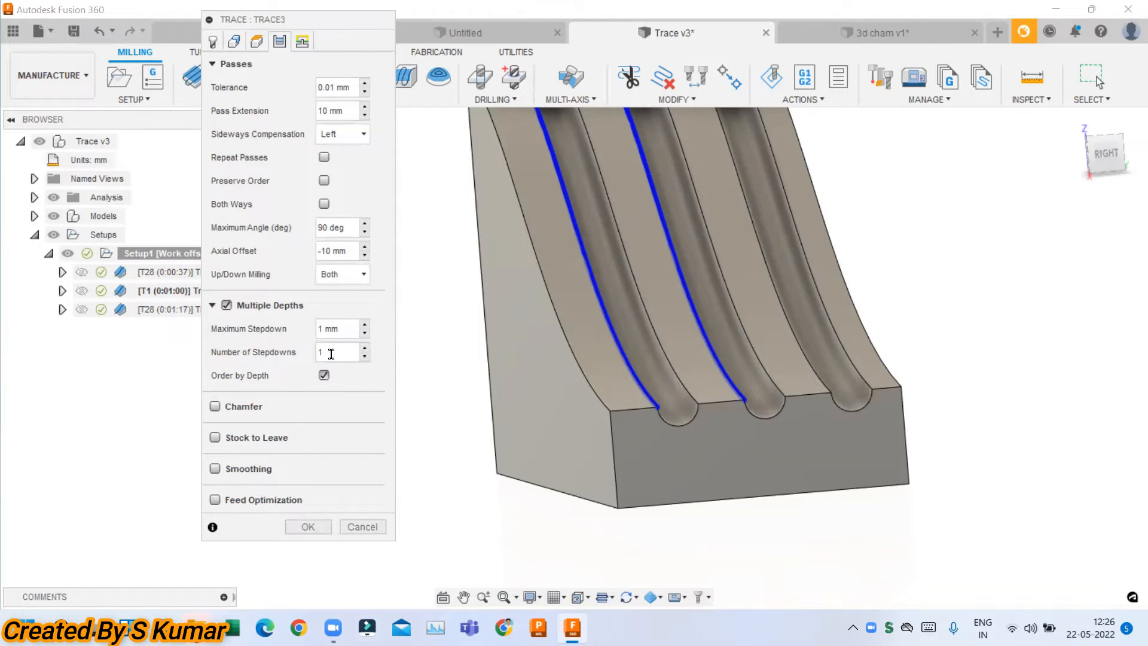
click(314, 529)
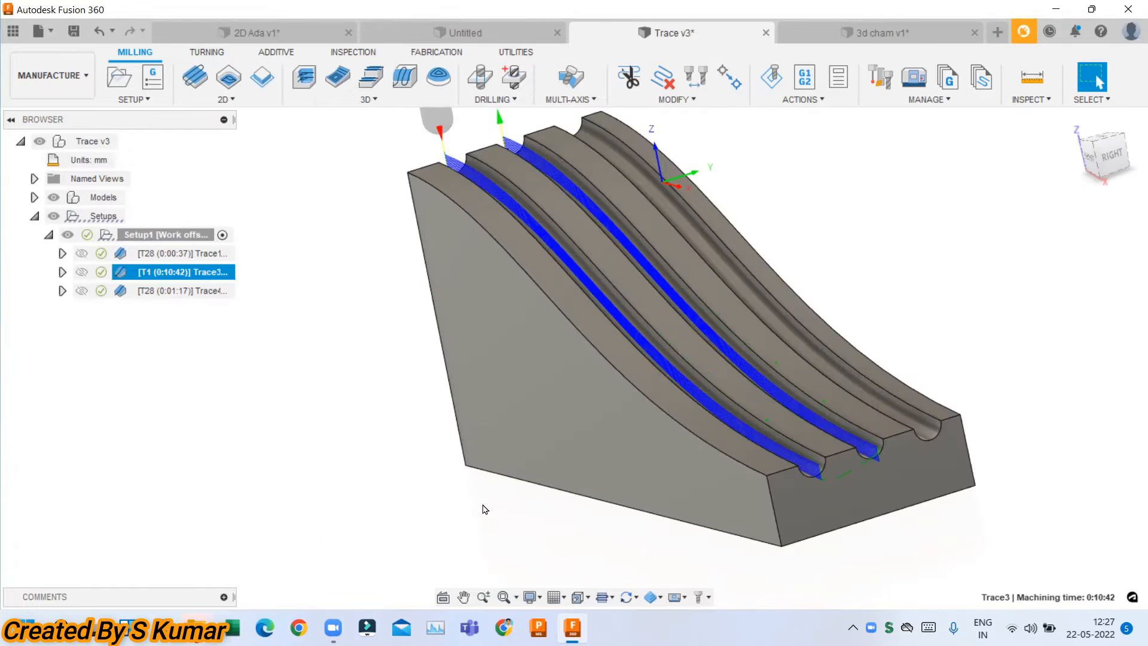
- Set the maximum stay-down distance in Trace3's linking settings to 2 mm and regenerate the toolpath
shift+middle_drag(524, 153, 931, 360)
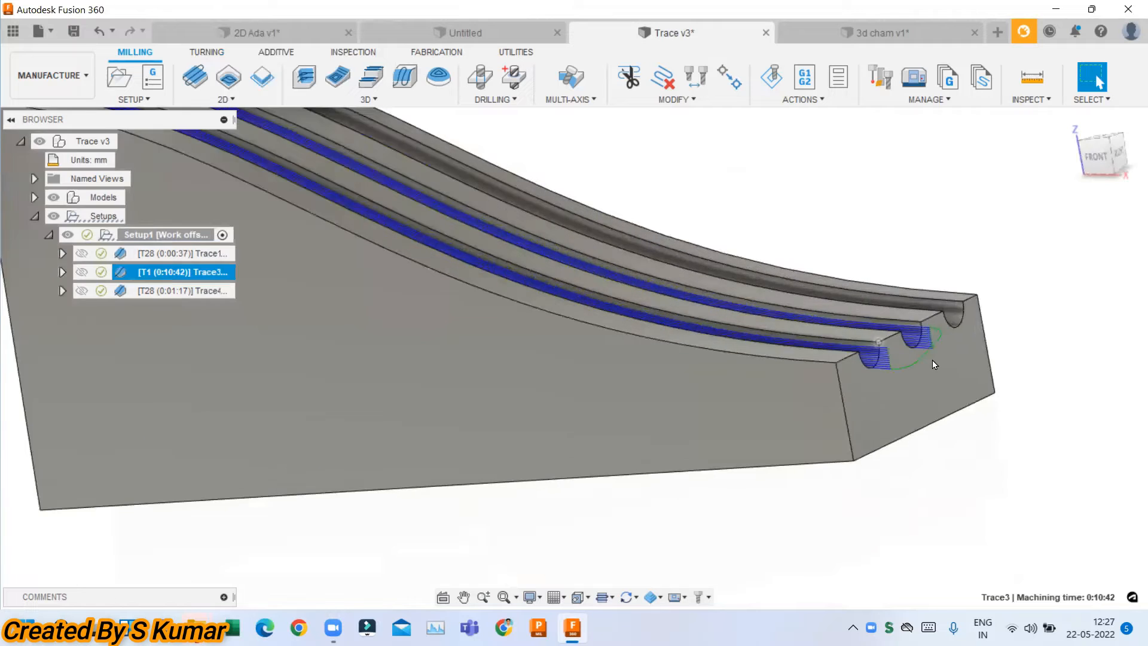
scroll(931, 360, up, 3)
scroll(925, 381, up, 1)
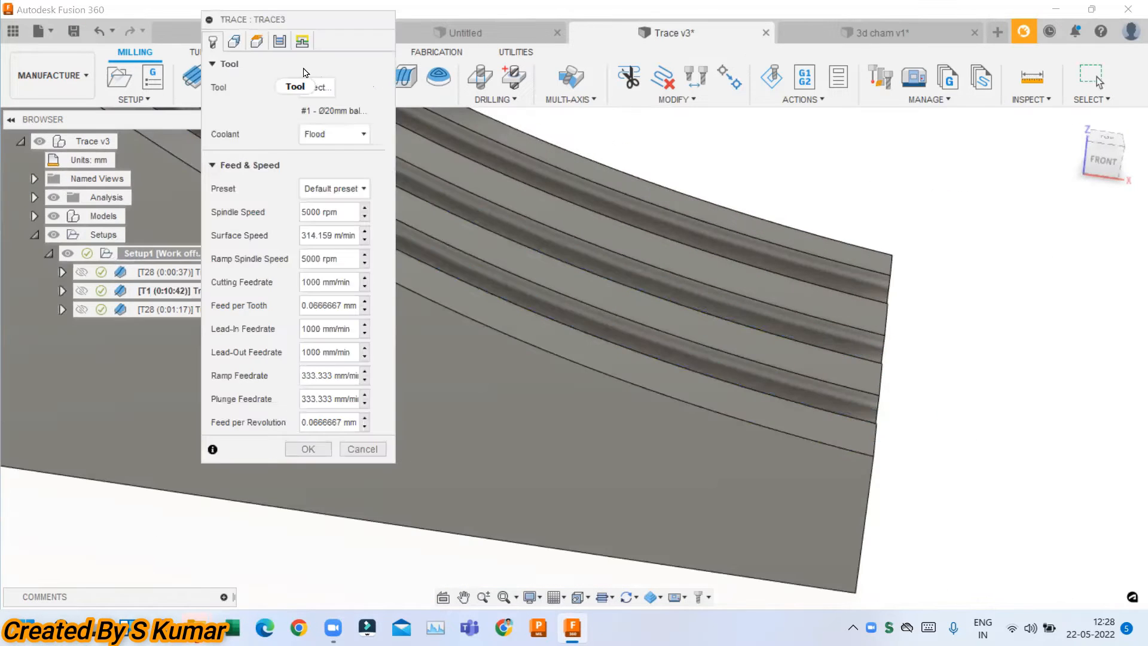
click(302, 40)
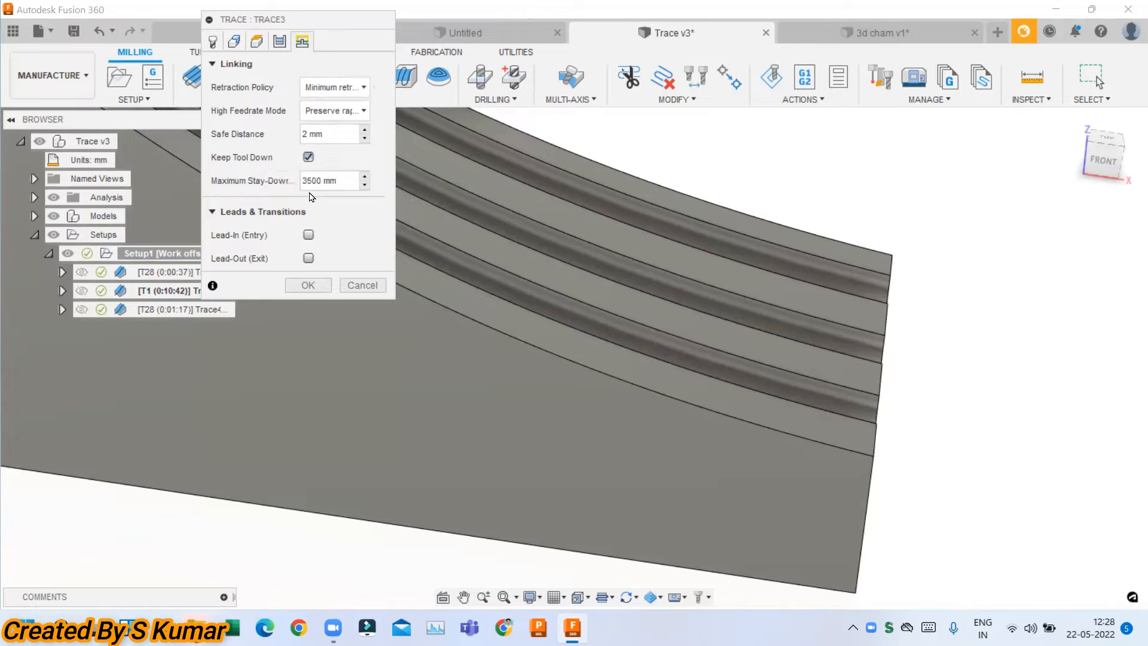
drag(321, 183, 284, 183)
text(2)
click(308, 285)
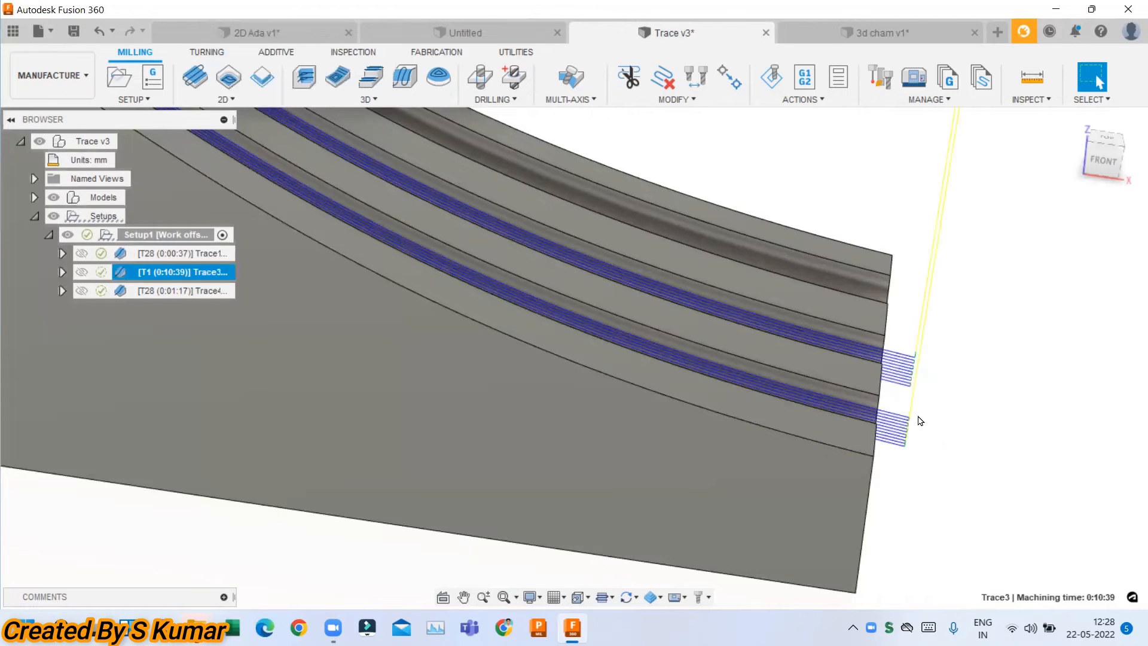
- Inspect the Trace3 passes at the groove ends, and play the toolpath's machining simulation
scroll(927, 407, up, 5)
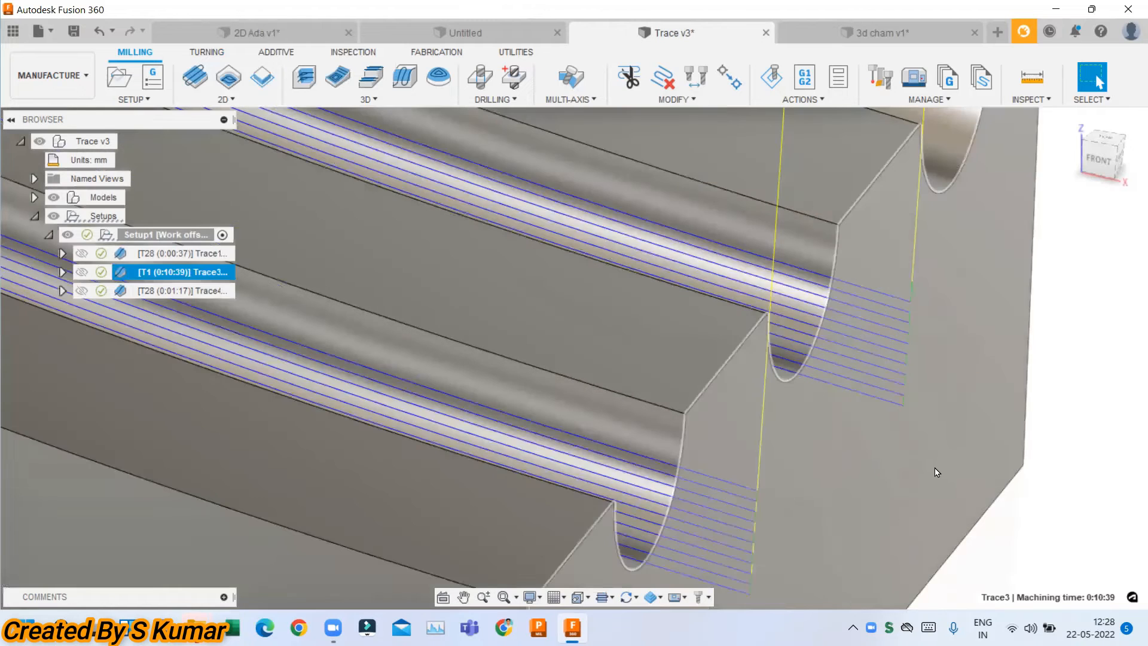
scroll(934, 464, down, 8)
scroll(923, 394, up, 1)
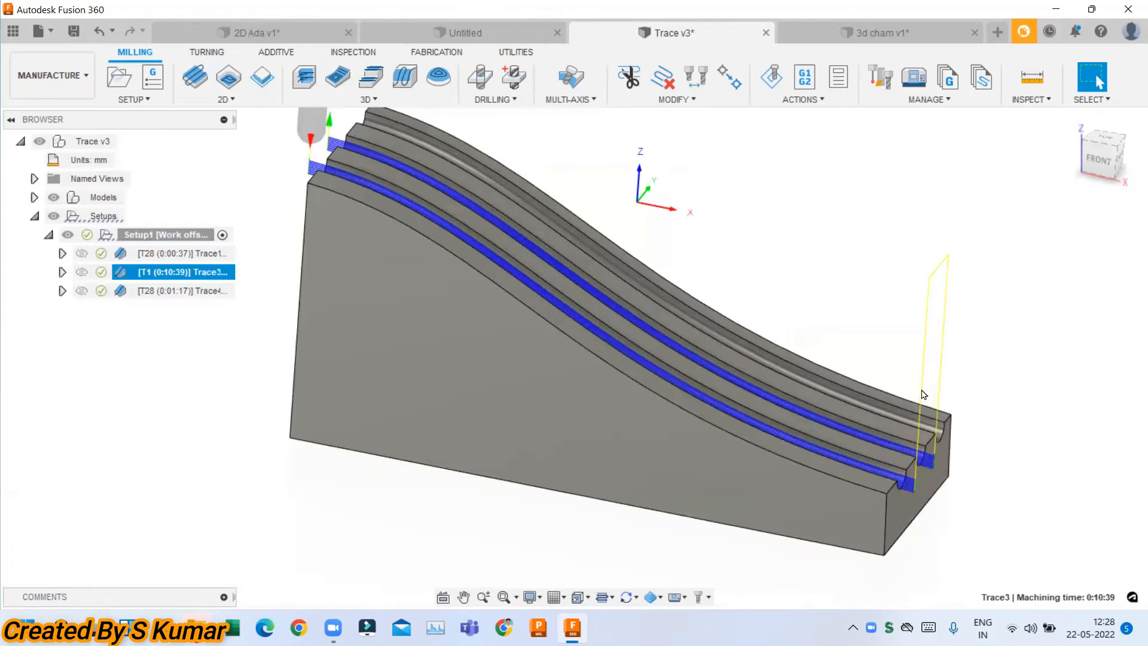
right_click(186, 274)
click(227, 102)
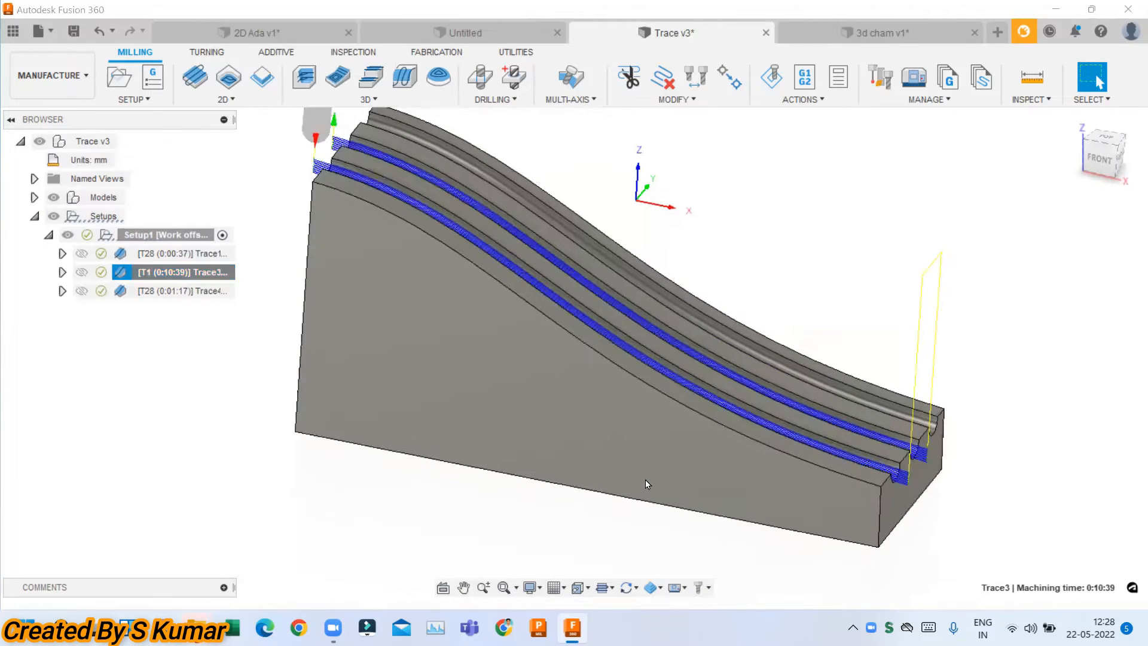
click(572, 536)
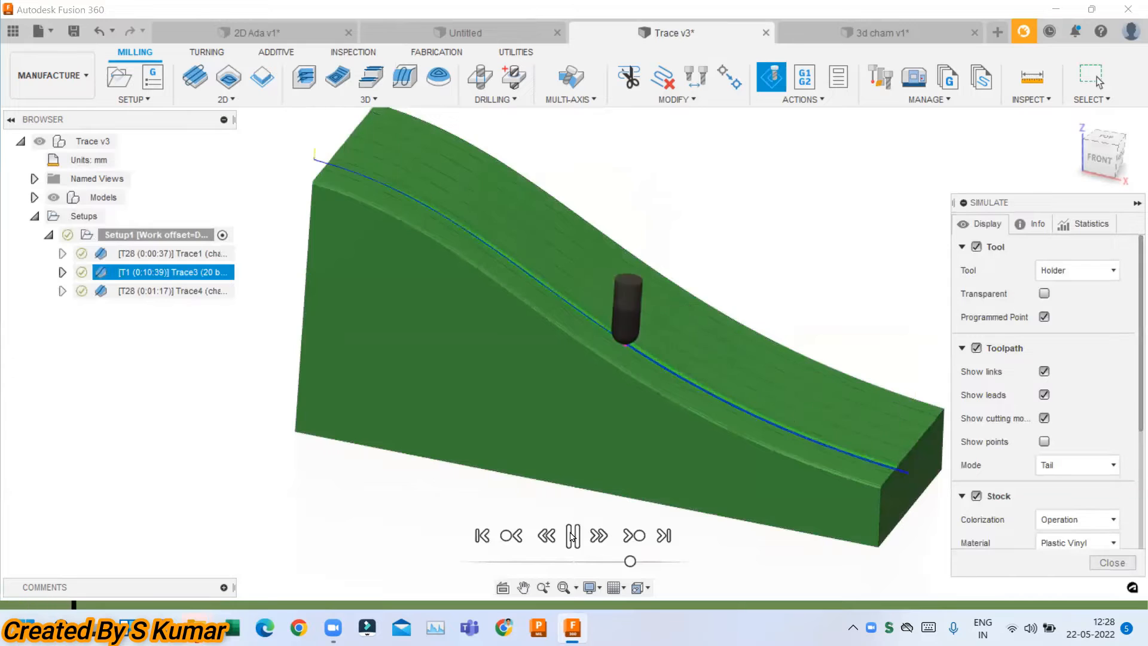
- Set the stock colorization of the Trace3 simulation to Comparison
scroll(539, 412, down, 1)
scroll(558, 371, up, 2)
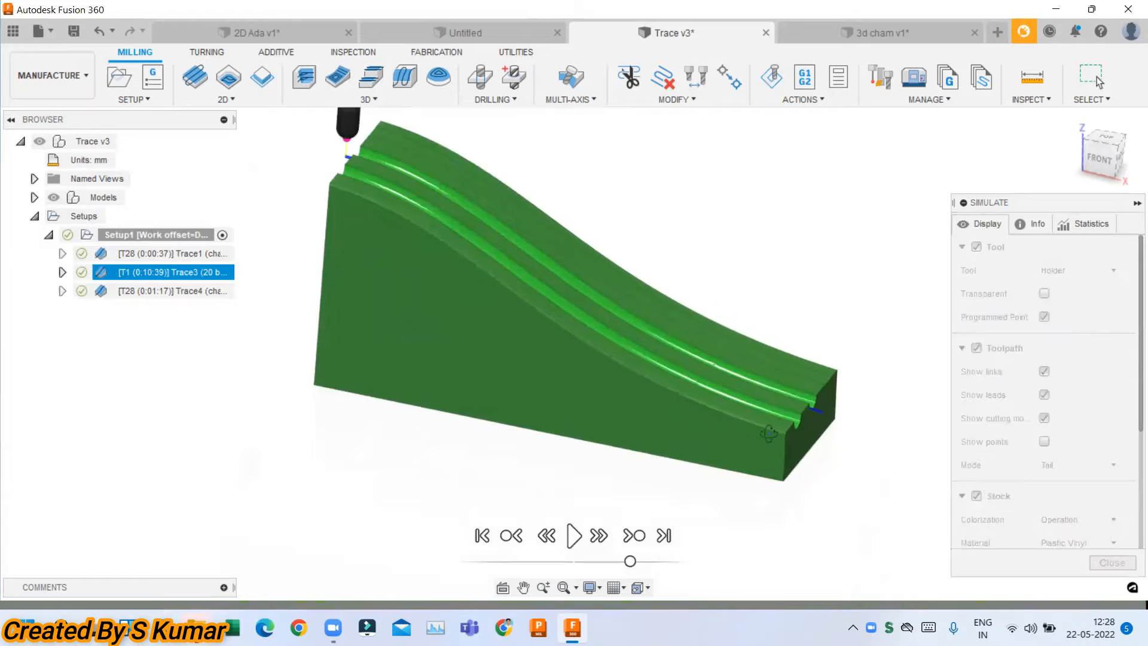
drag(988, 193, 934, 102)
click(1023, 429)
click(1018, 501)
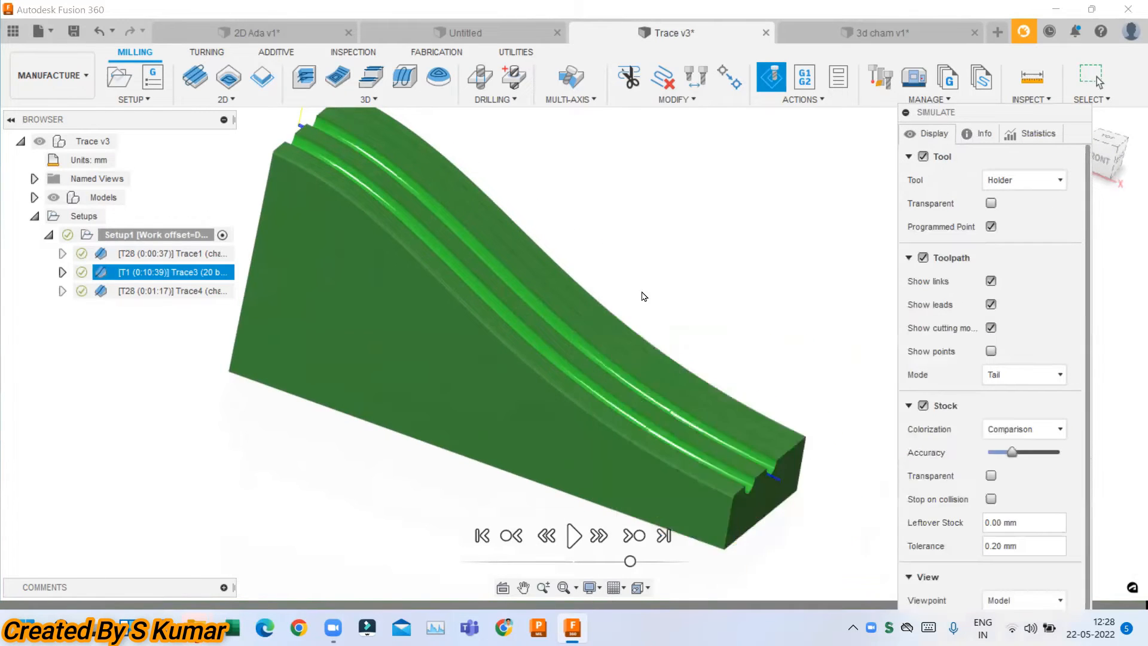
- Examine the comparison-coloured stock along the machined grooves and at their ends, and close the simulation
scroll(696, 282, down, 3)
shift+middle_drag(696, 282, 474, 261)
scroll(458, 400, up, 3)
scroll(485, 384, up, 4)
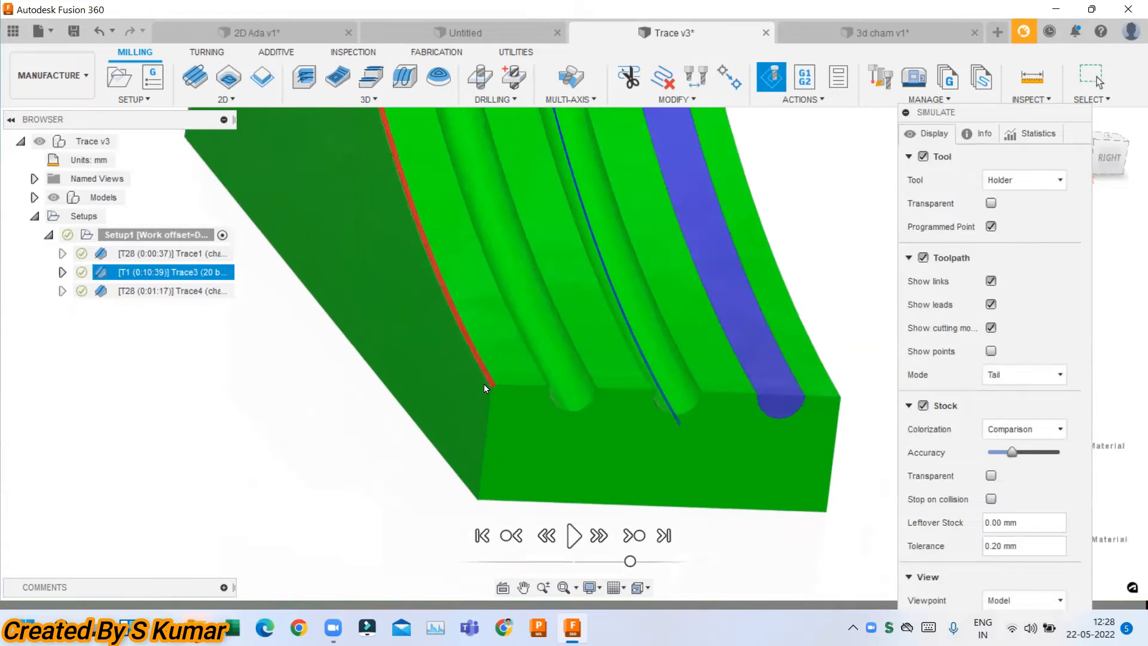
scroll(584, 434, down, 5)
shift+middle_drag(658, 302, 565, 223)
scroll(584, 418, up, 5)
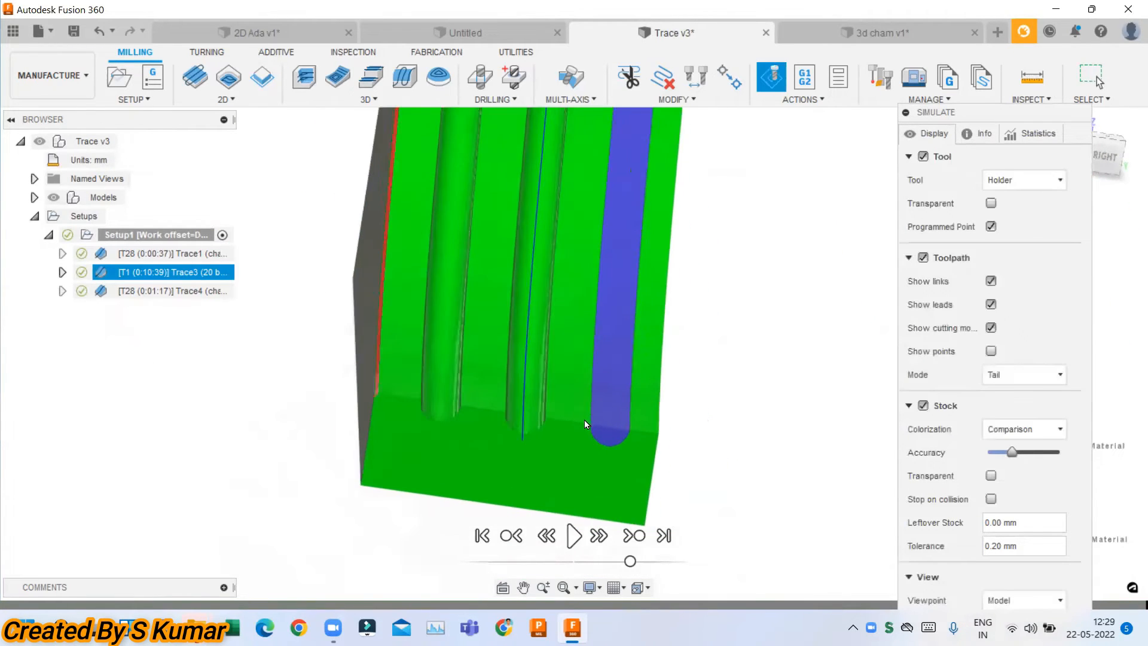
scroll(618, 423, down, 5)
shift+middle_drag(446, 390, 562, 429)
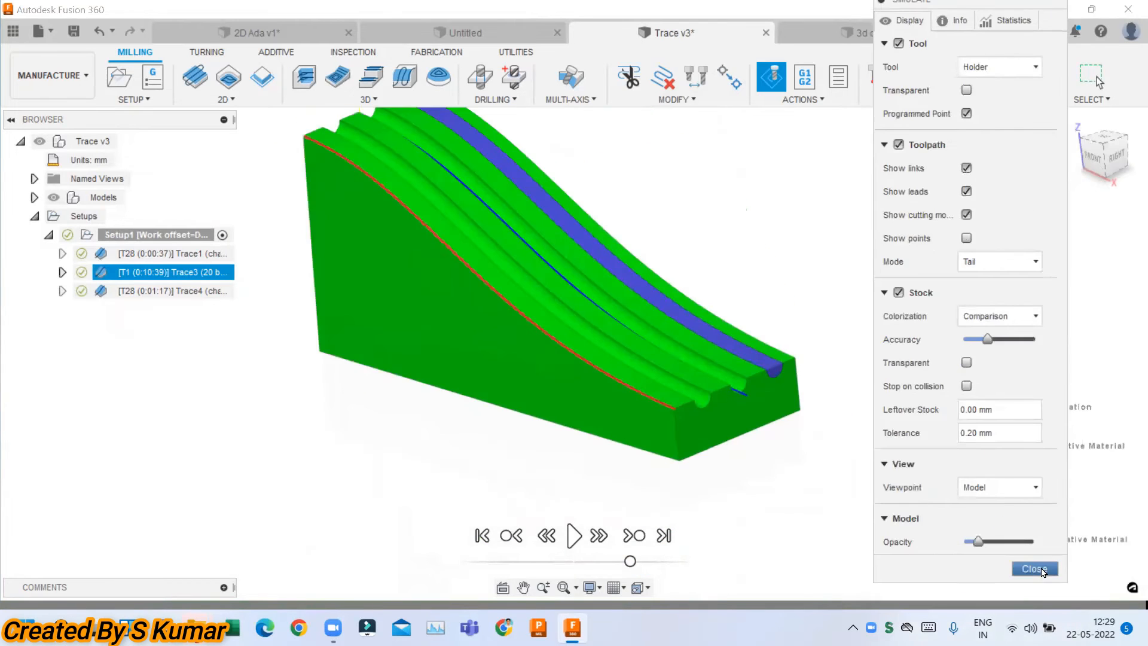
click(1039, 569)
- Set the pass extension of the Trace3 operation to 50 mm and regenerate the toolpath
shift+middle_drag(648, 413, 817, 350)
scroll(820, 350, up, 4)
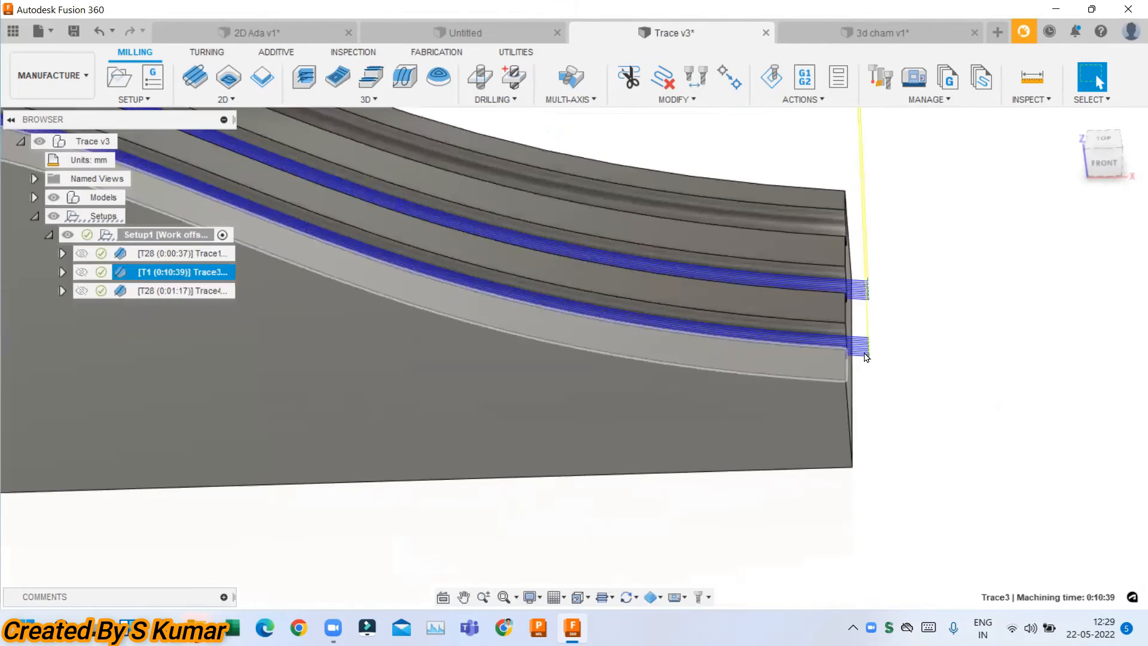
right_click(159, 272)
click(185, 11)
click(279, 40)
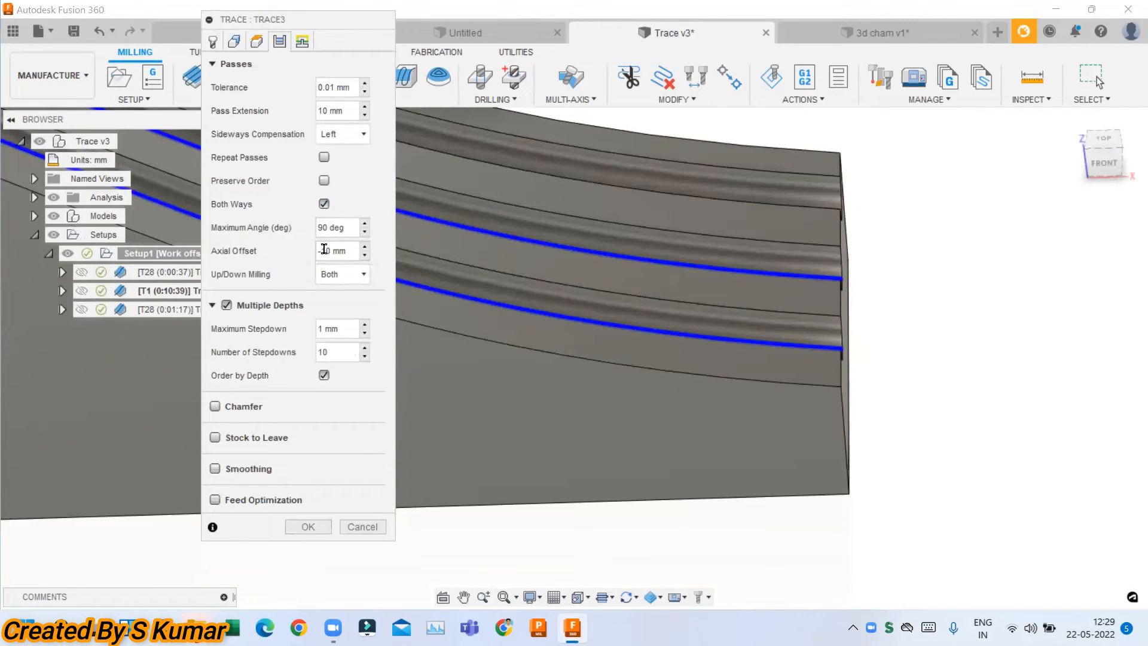
double_click(323, 110)
click(306, 522)
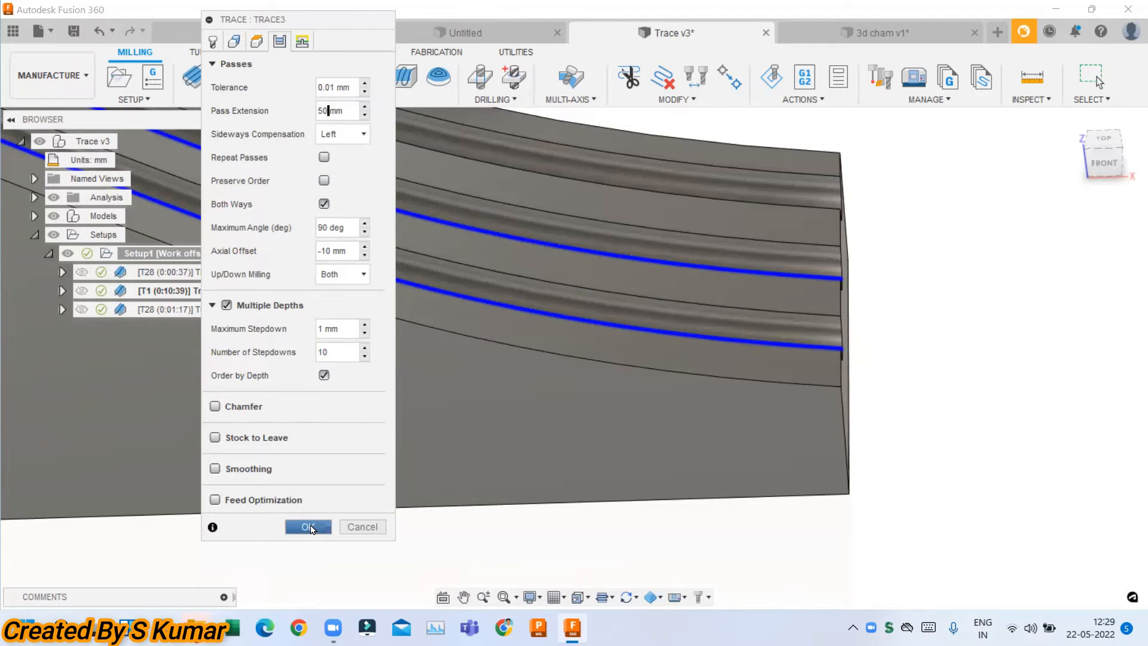
scroll(984, 414, down, 5)
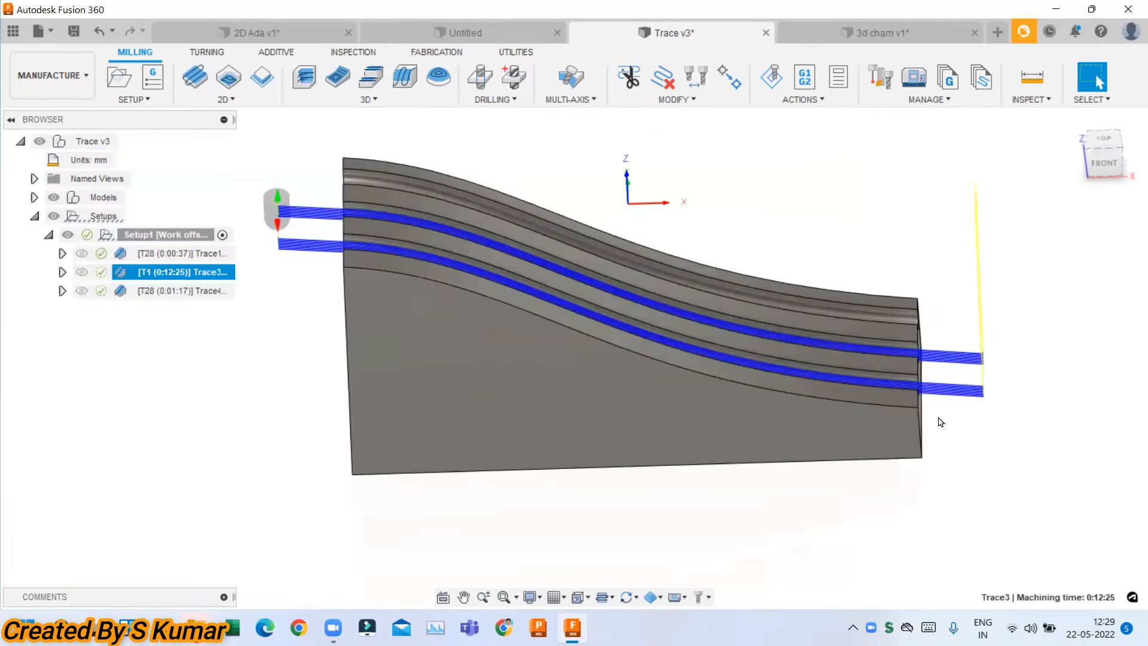
- Switch to the 3d cham document and open its Trace1 operation for editing to review the edge chain selected around the raised feature
click(897, 31)
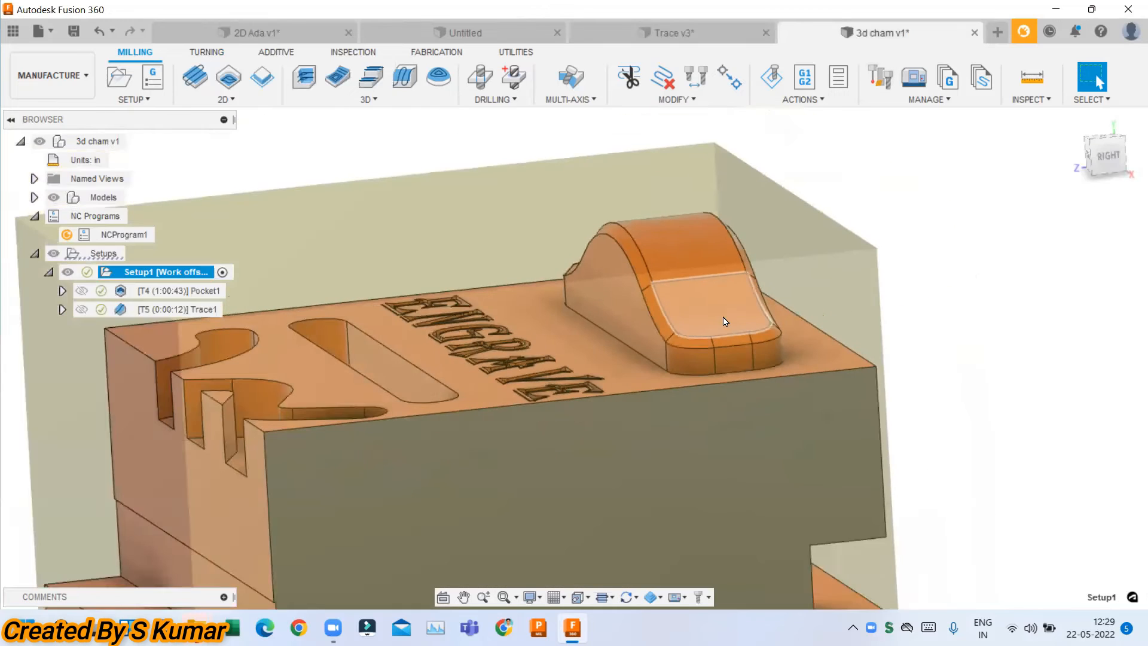
scroll(723, 322, up, 3)
shift+middle_drag(803, 280, 650, 310)
scroll(651, 307, up, 1)
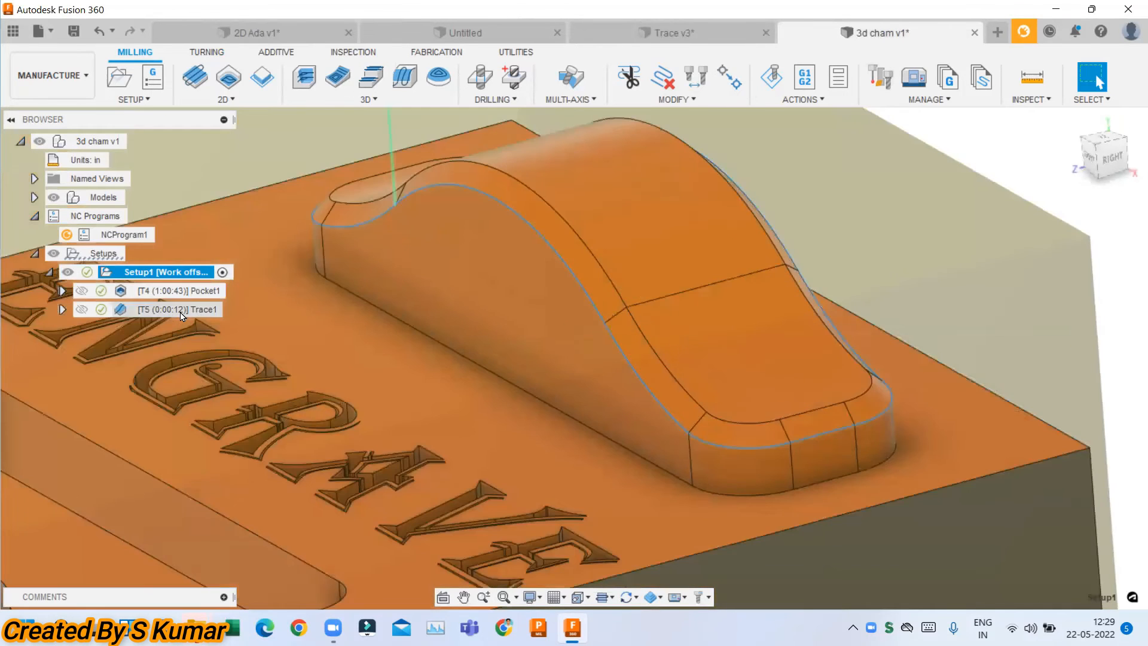
right_click(182, 310)
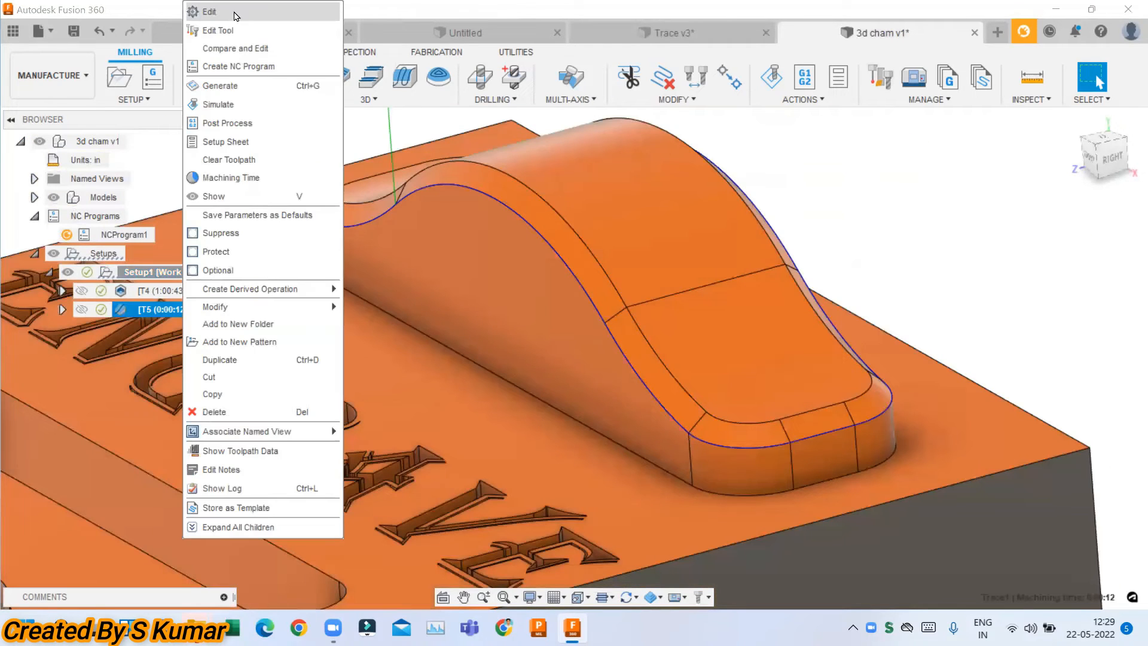
click(236, 16)
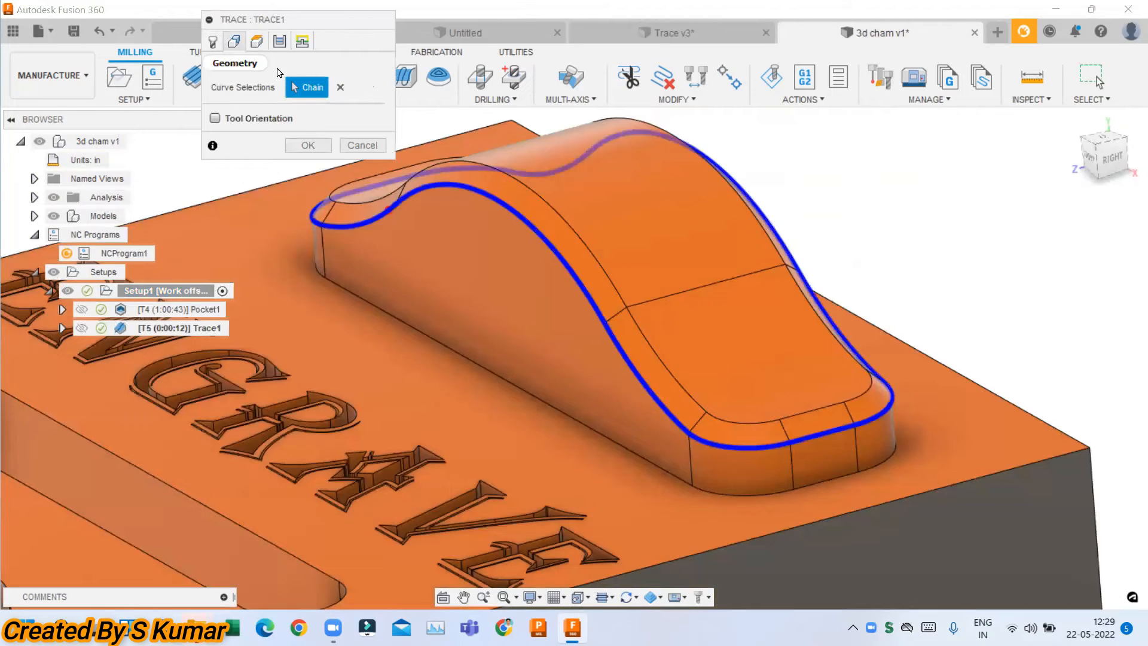
mouse_move(796, 332)
shift+middle_down()
mouse_move(658, 325)
mouse_move(744, 335)
mouse_move(749, 313)
shift+middle_up()
drag(295, 20, 261, 87)
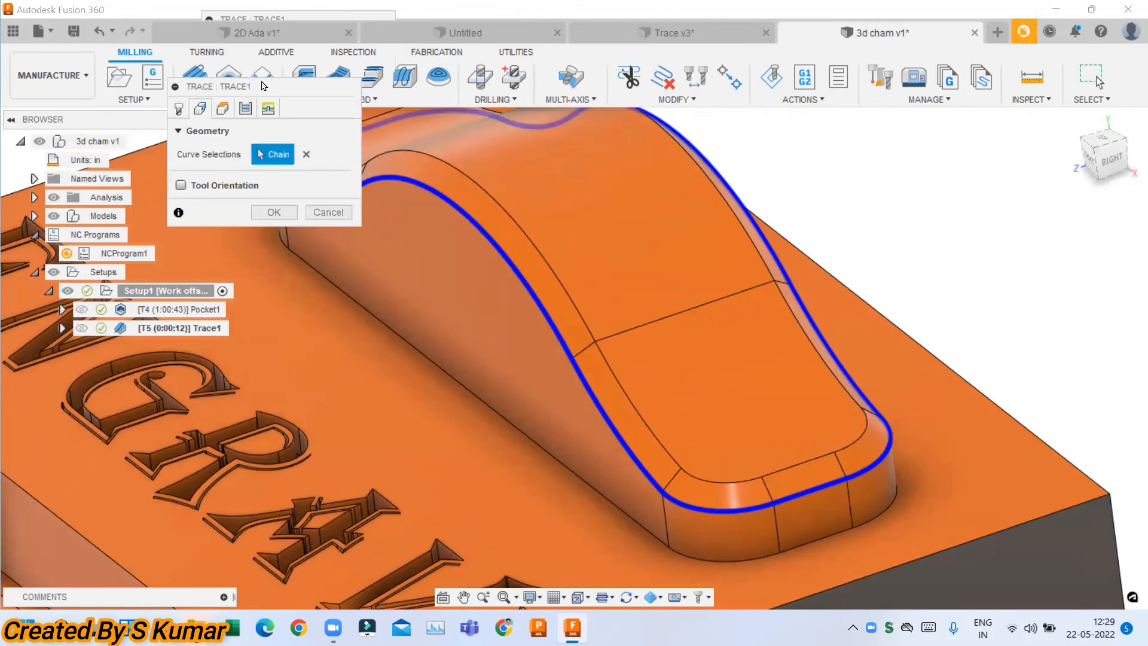
- Review Trace1's heights and passes settings, turn off its Chamfer option and accept the operation
click(224, 112)
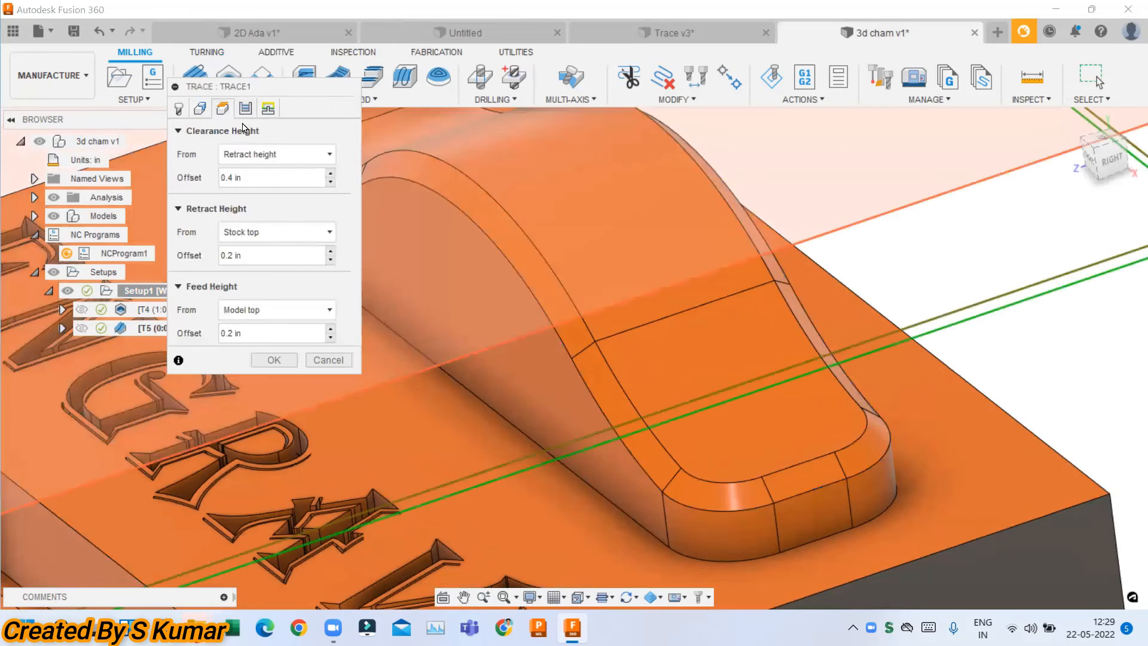
click(246, 110)
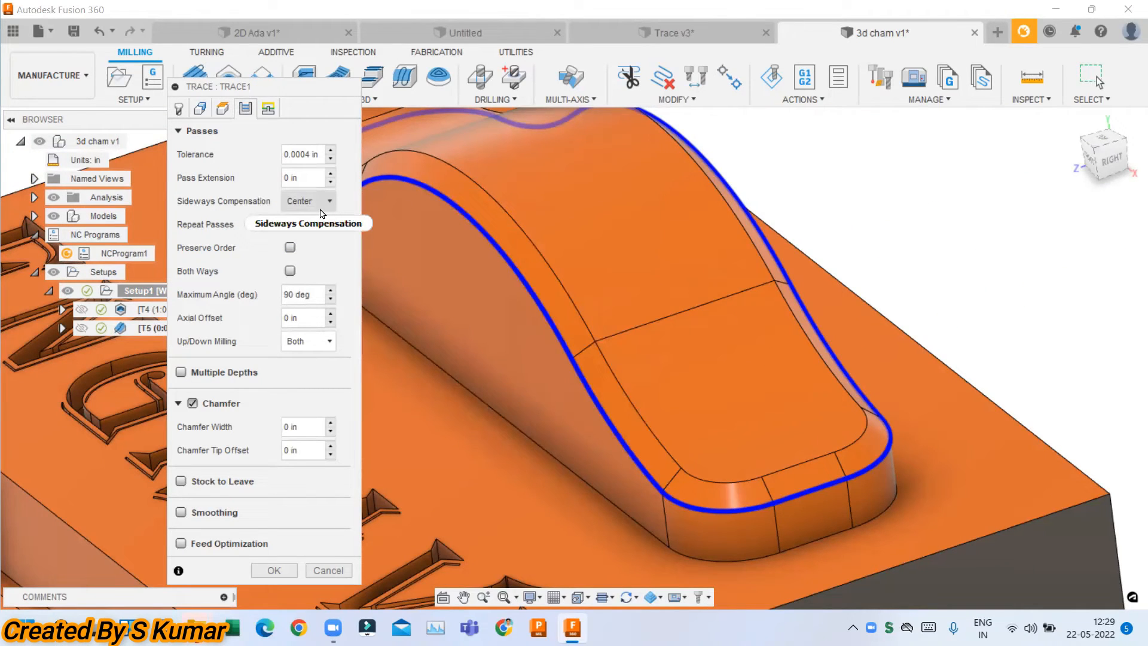
mouse_move(321, 213)
scroll(631, 471, up, 4)
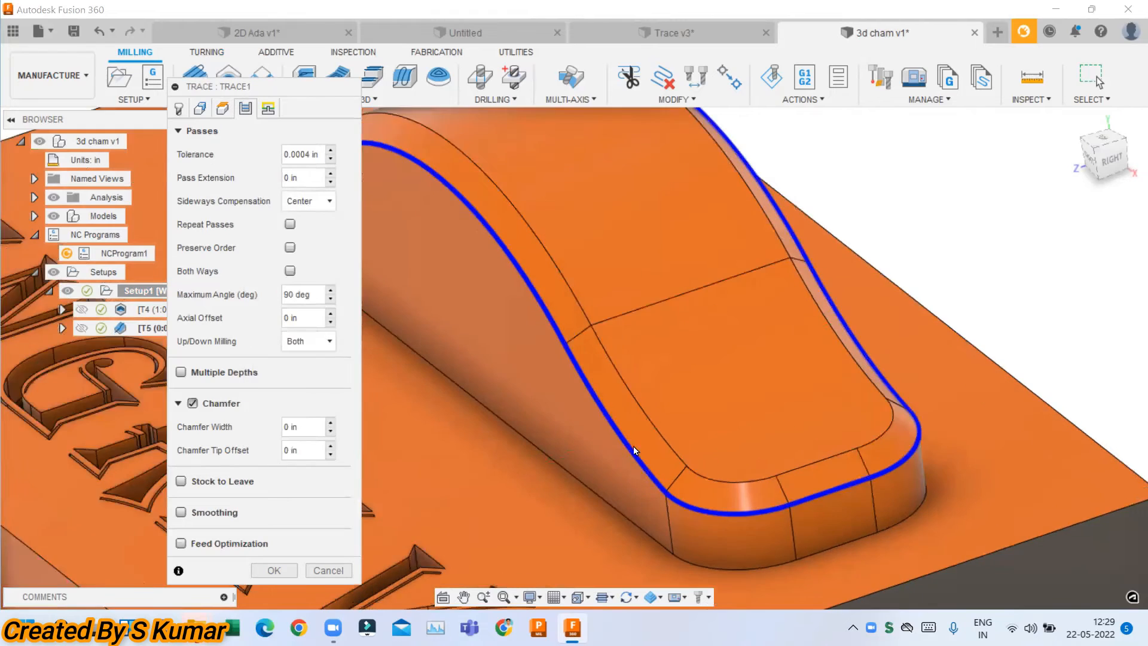
scroll(677, 401, down, 5)
scroll(621, 364, down, 2)
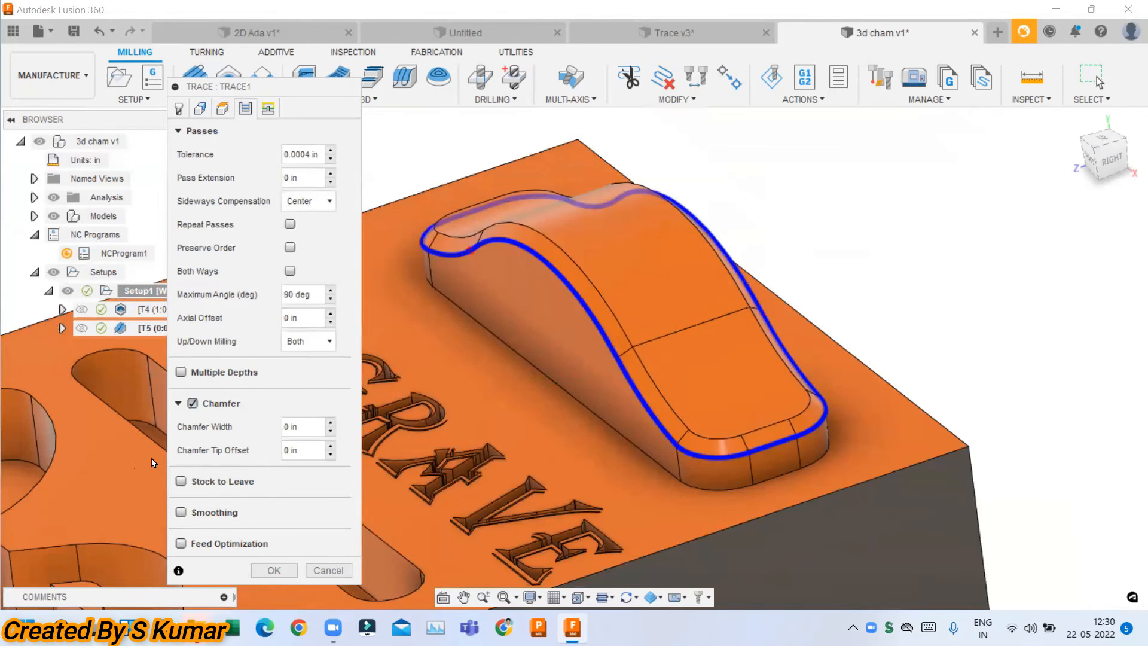
click(203, 406)
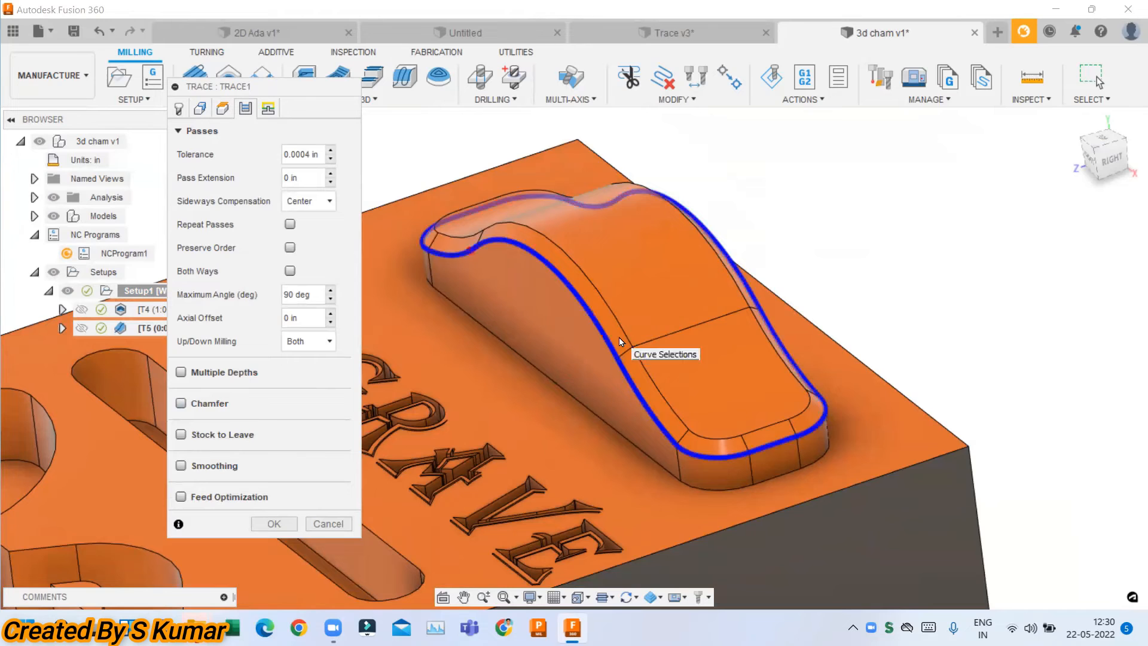
click(273, 524)
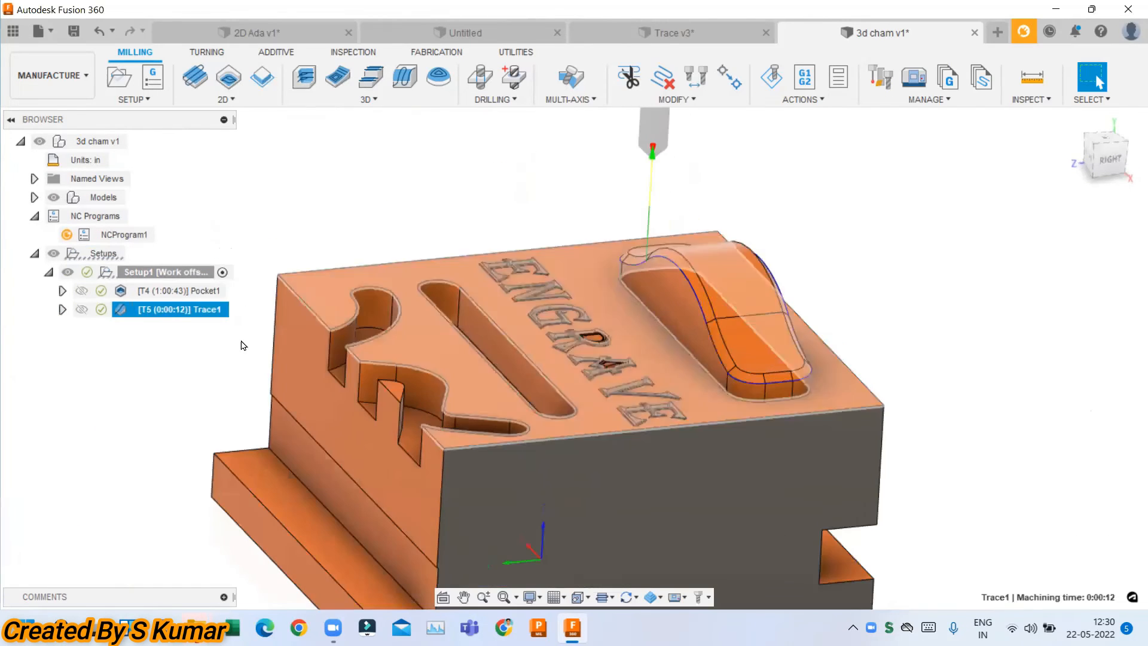
- Show Trace1's toolpath data and check the tool's position along the edge at moves 14, 21 and 24
right_click(171, 311)
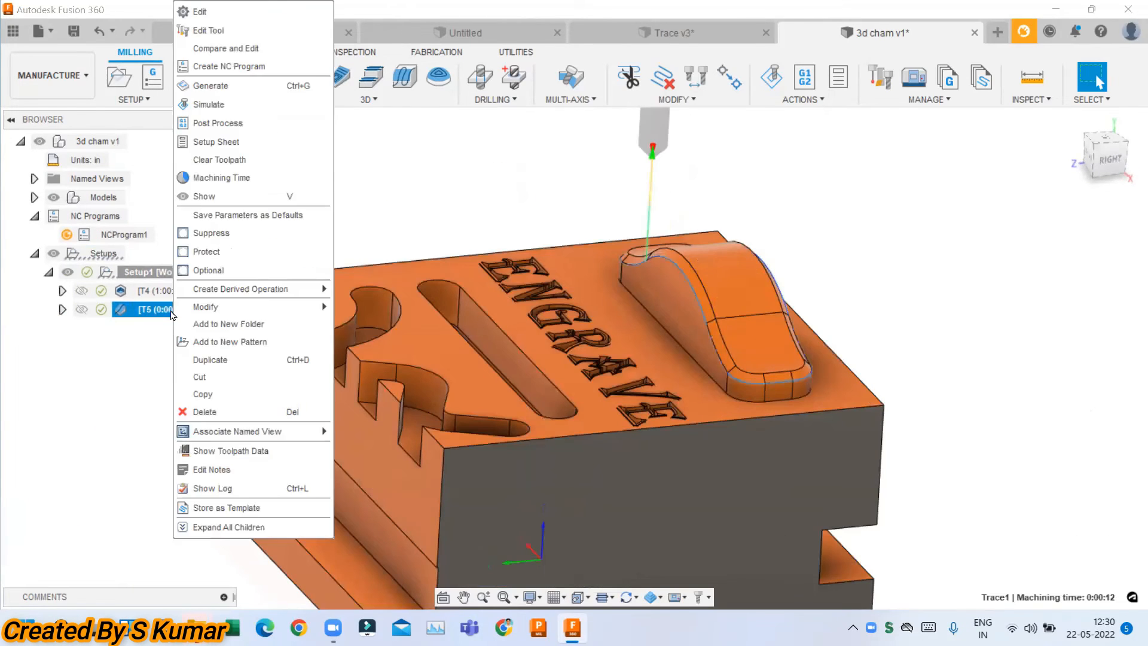
click(245, 458)
click(369, 321)
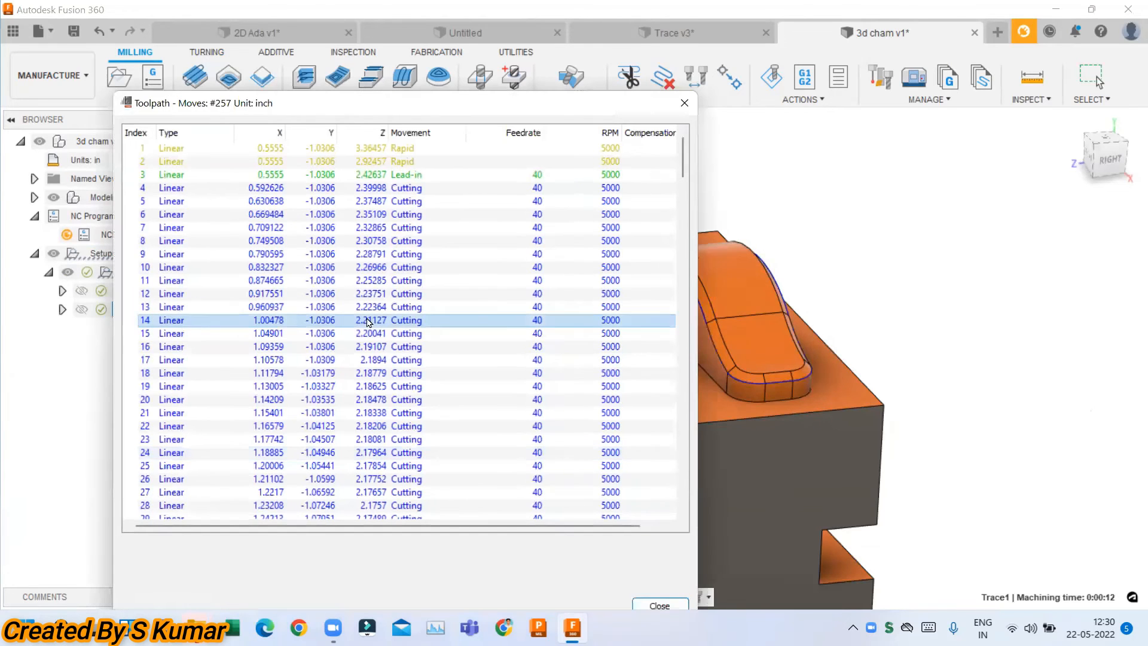
scroll(766, 289, up, 8)
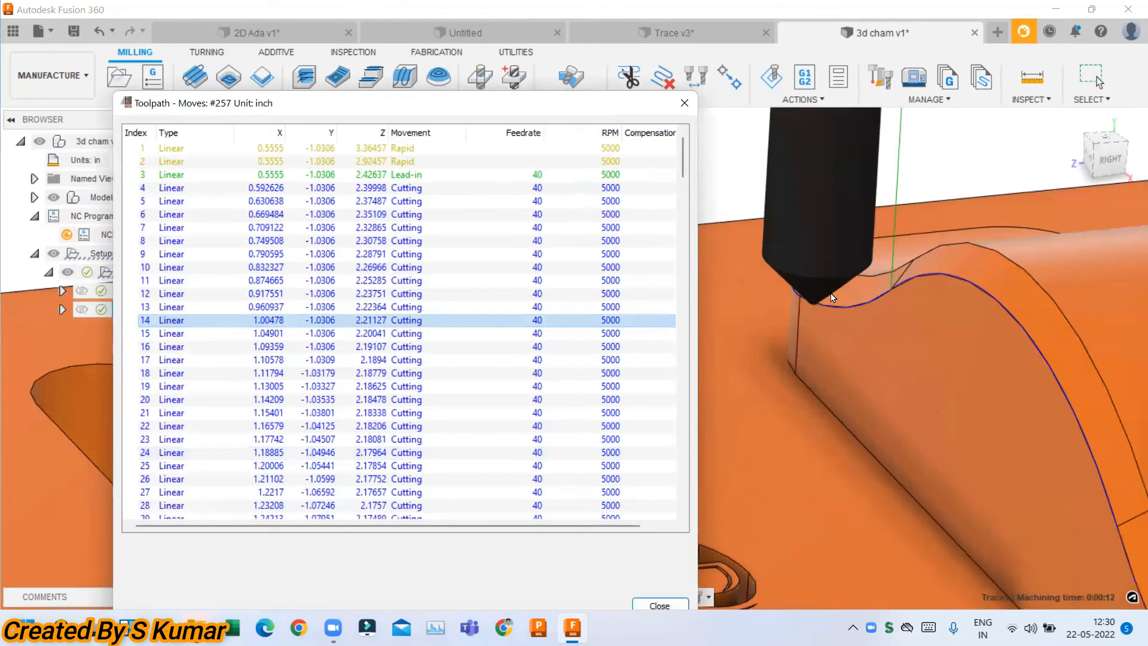
shift+middle_drag(765, 284, 791, 297)
scroll(790, 298, up, 1)
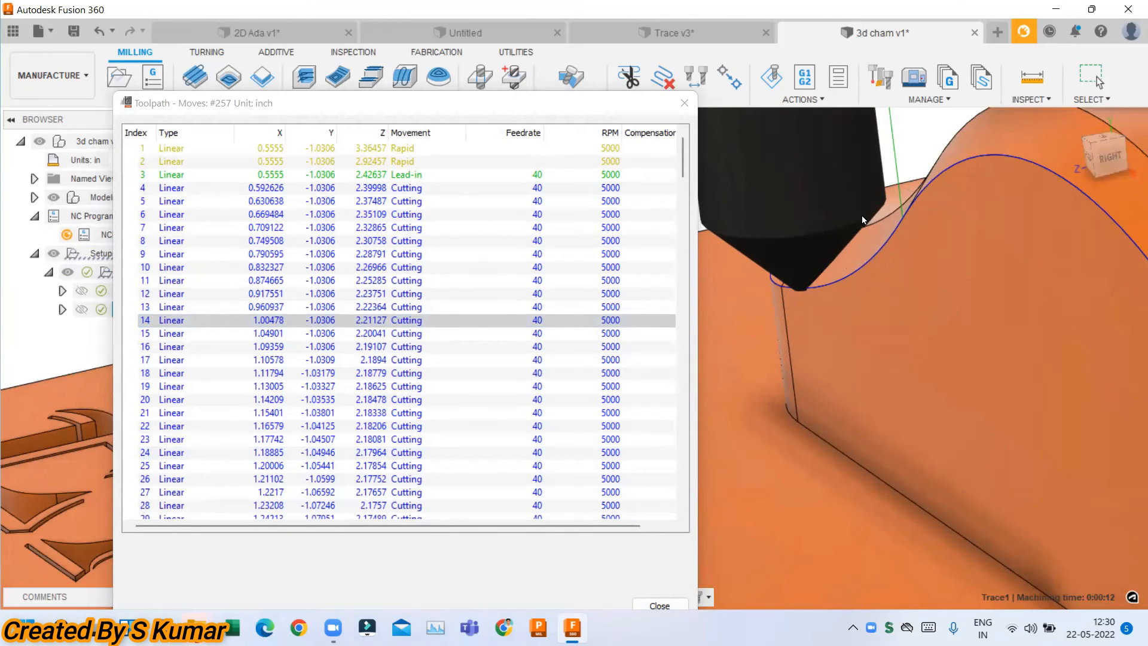
scroll(805, 264, down, 4)
click(410, 413)
click(410, 452)
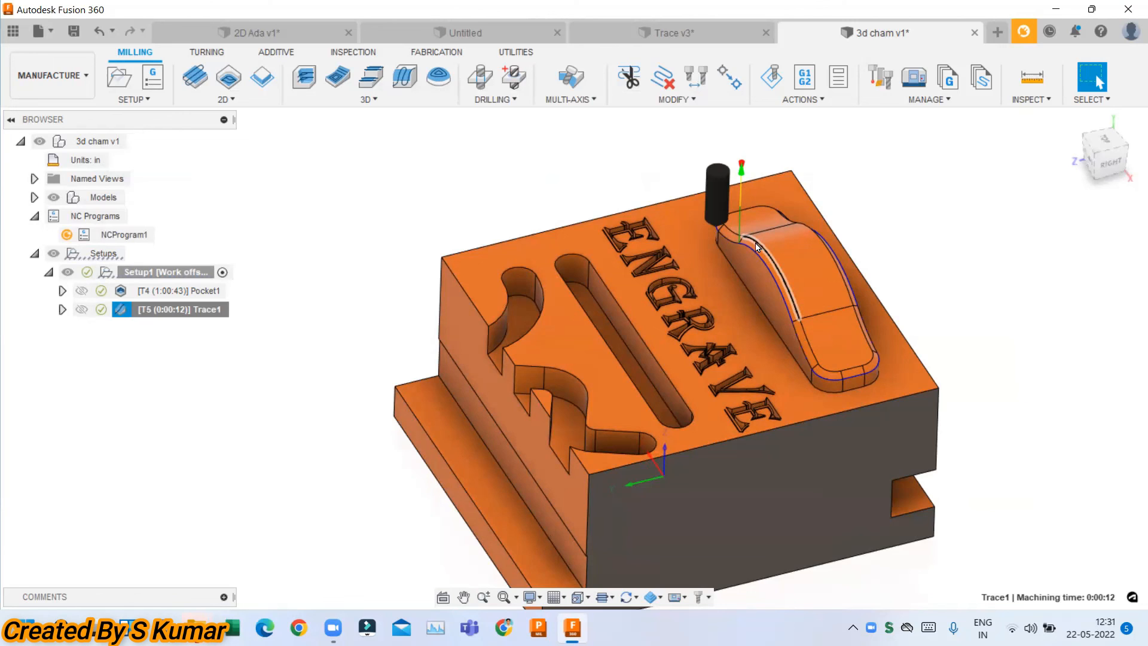
click(227, 99)
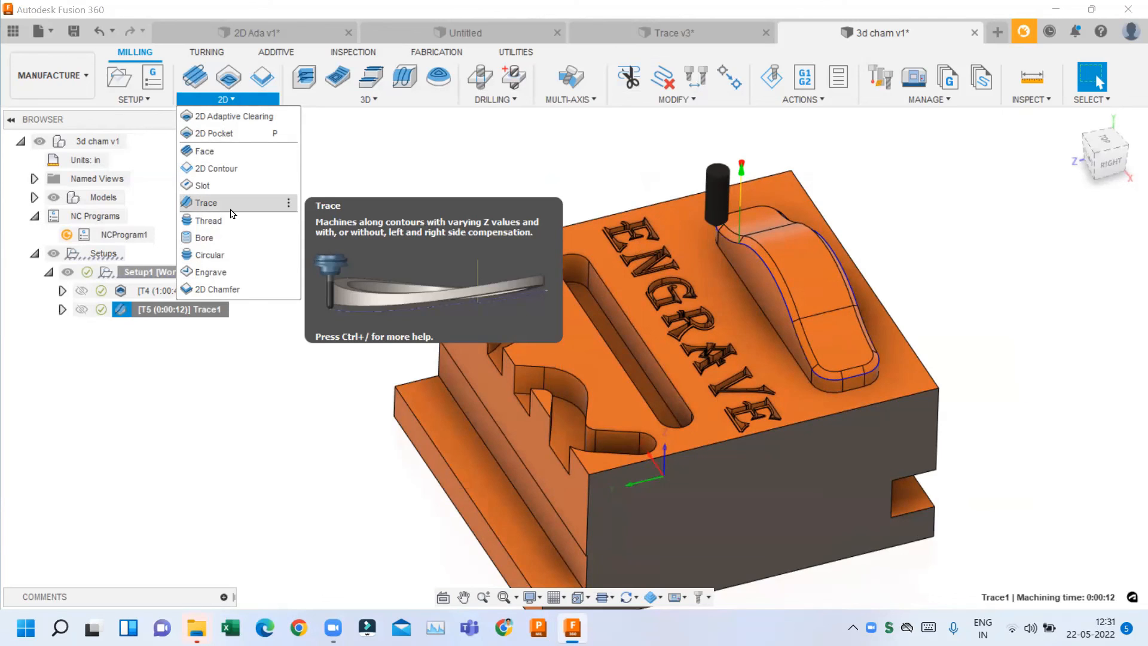
click(803, 99)
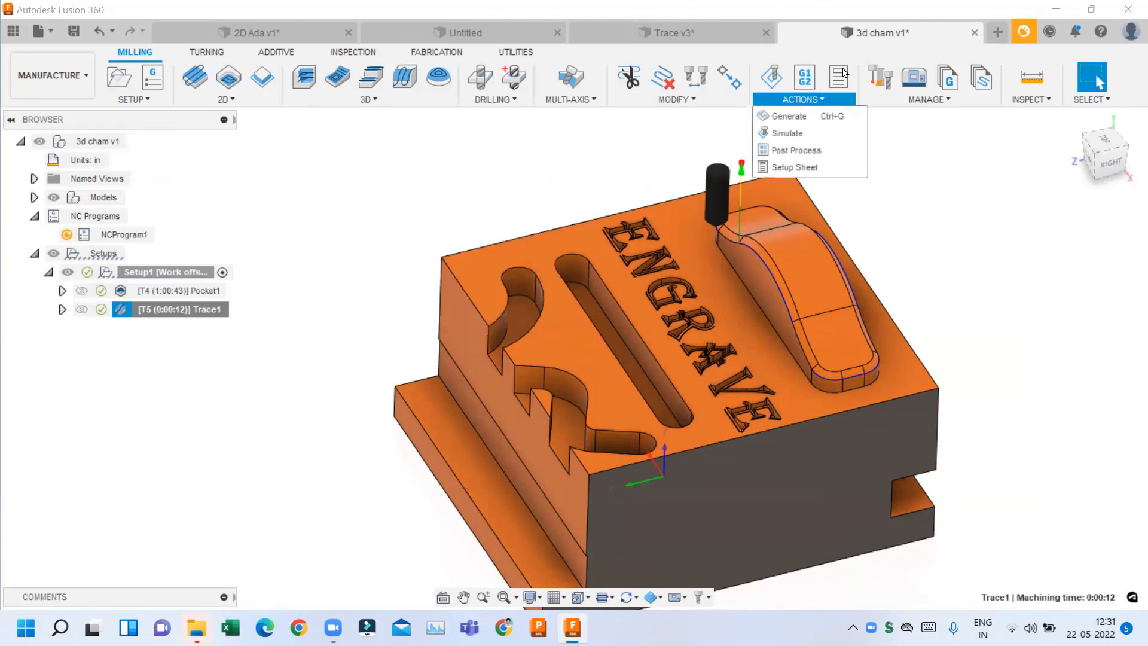